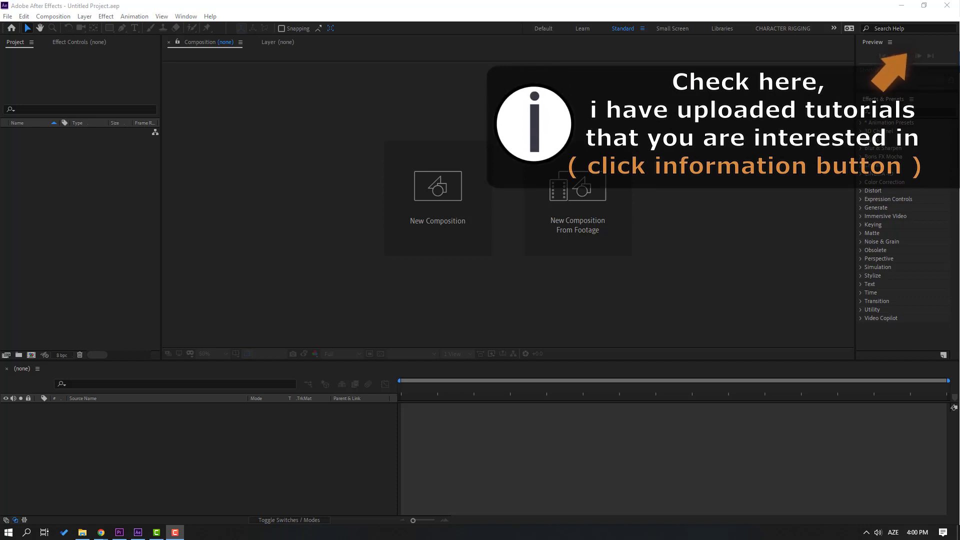
Step: Start a new composition and name it "Project Name"
click(75, 181)
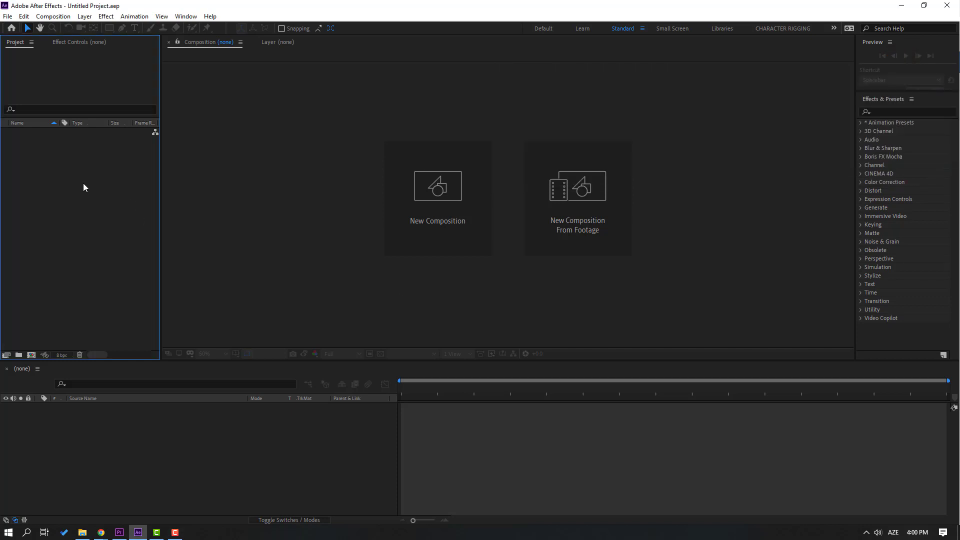
right_click(74, 181)
click(95, 179)
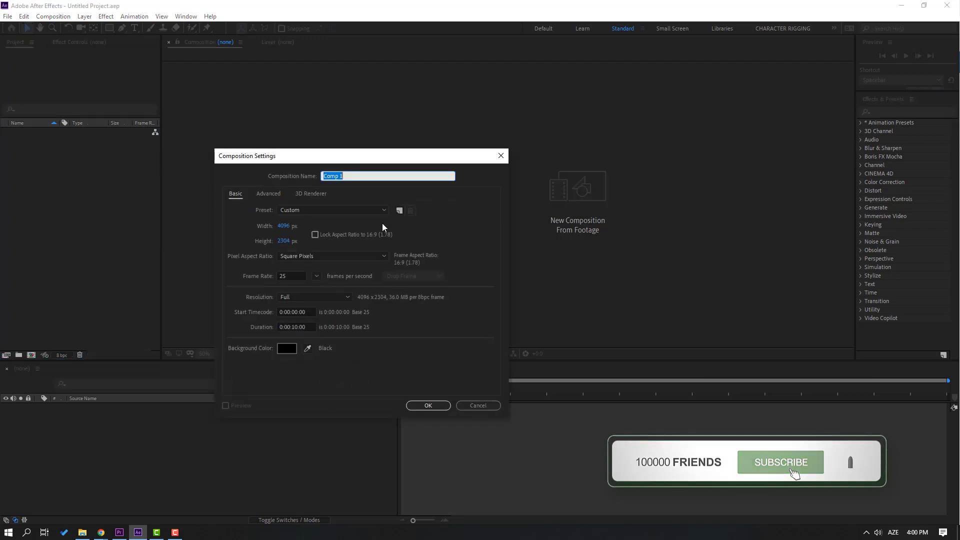
text(Pr)
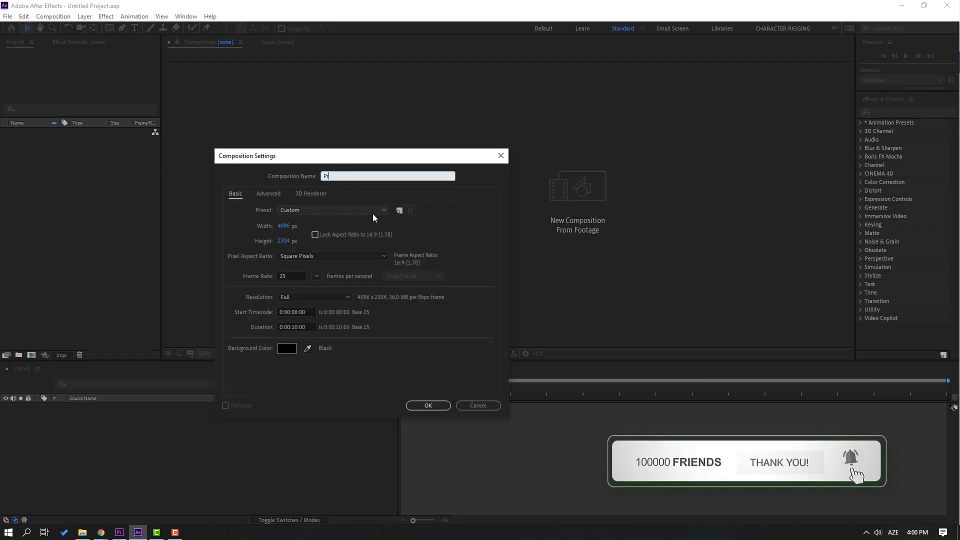
text(oject Name)
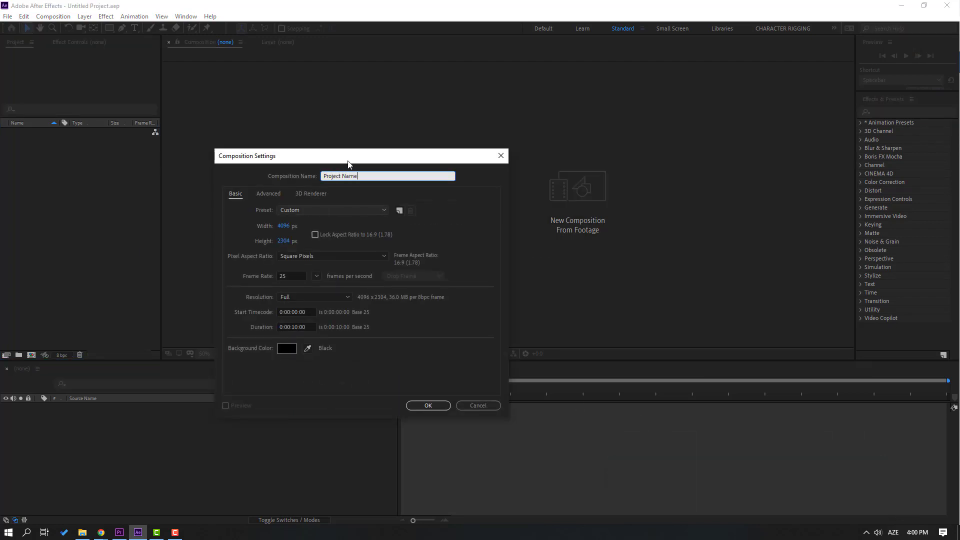
Step: Set the composition's frame size to 1920 × 1080 px
click(307, 212)
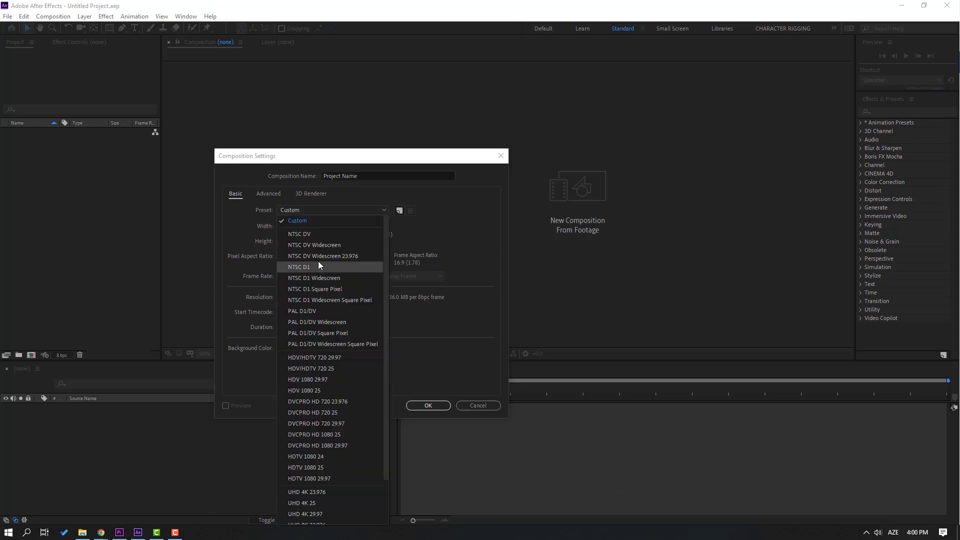
click(236, 225)
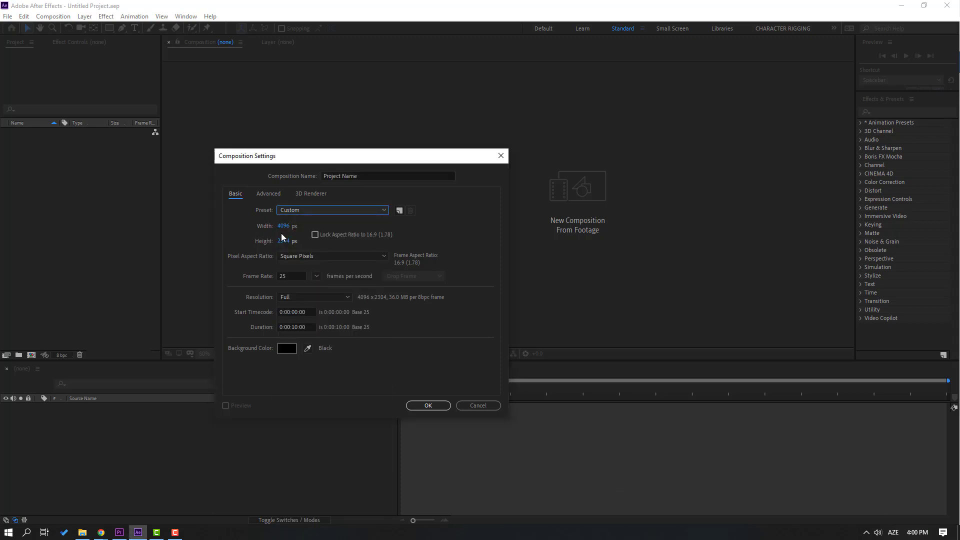
click(283, 226)
text(1920)
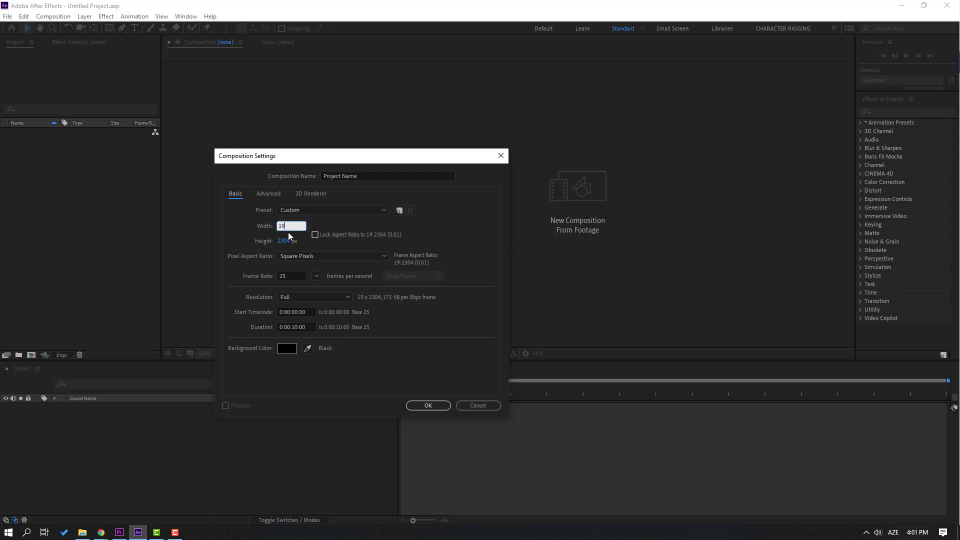
click(283, 242)
text(1080)
key(Return)
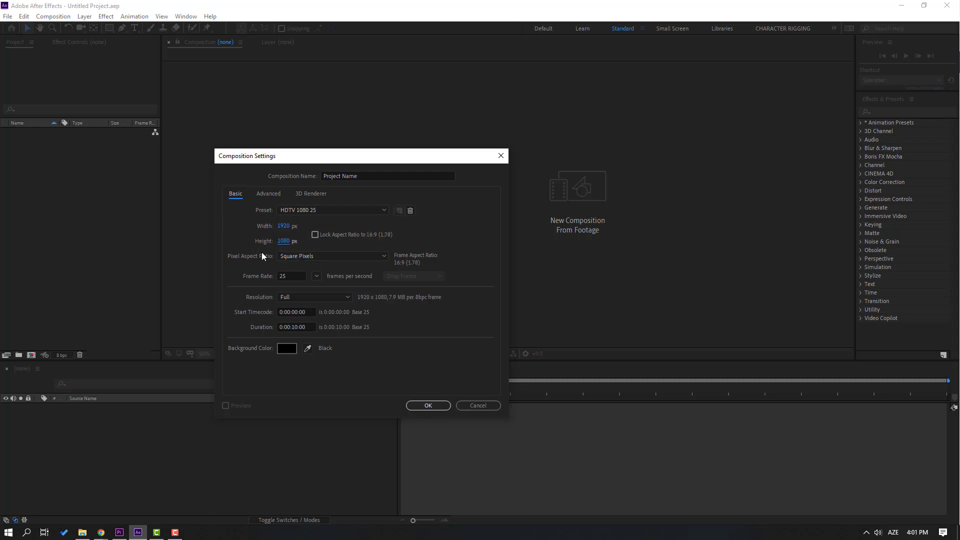
Step: Look through the pixel aspect ratio, frame rate and resolution options, keeping Square Pixels, 25 fps and Full
click(296, 257)
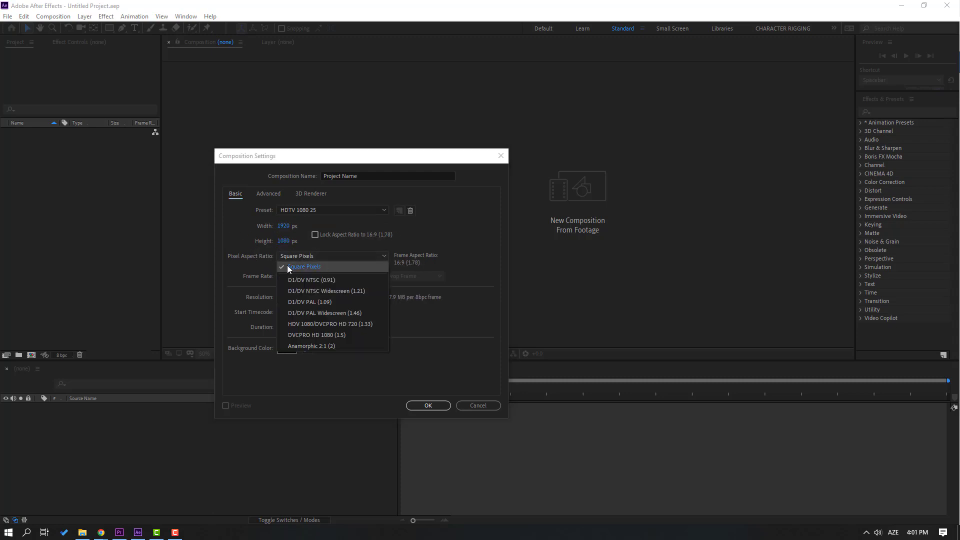
click(296, 268)
click(318, 277)
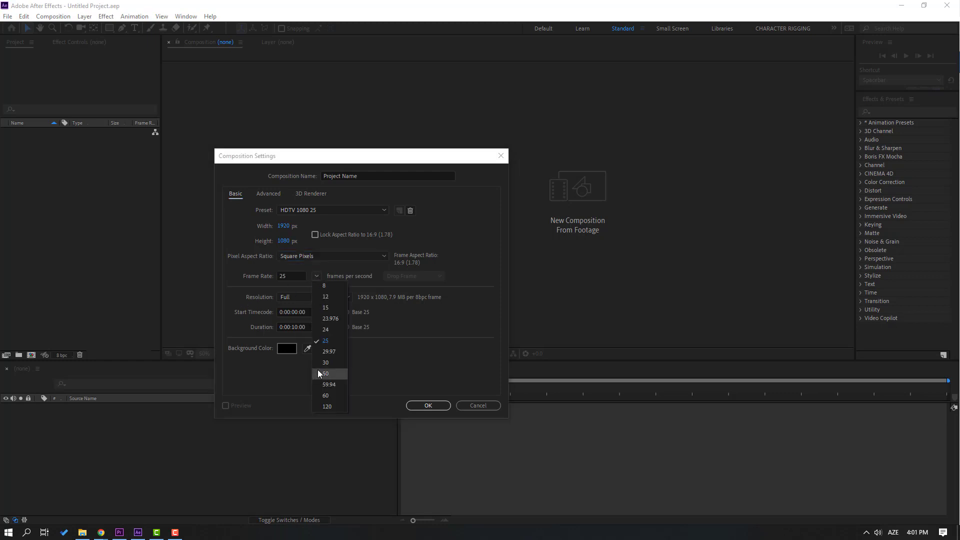
click(240, 308)
click(298, 297)
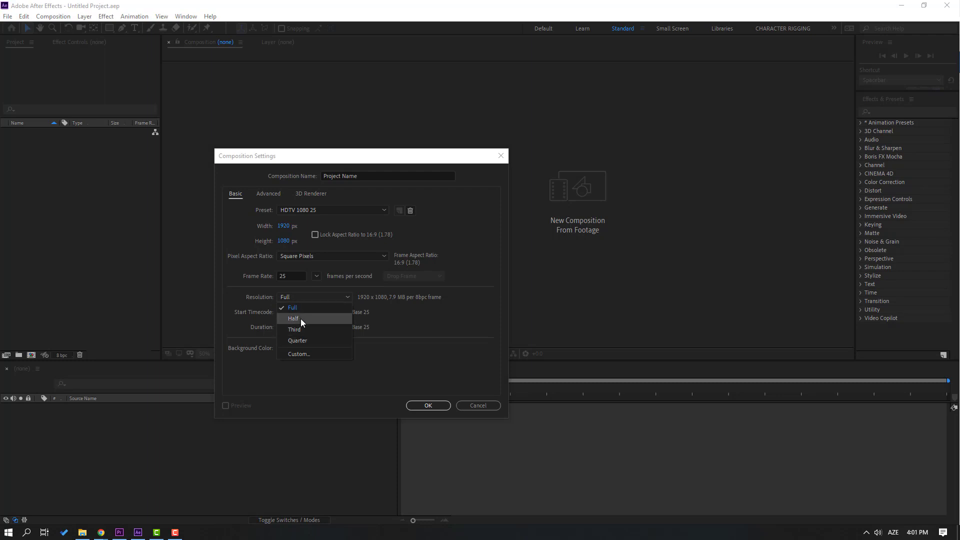
click(238, 343)
Step: Keep the start timecode at 0:00:00:00 and the duration at 0:00:10:00, and create the composition
key(Tab)
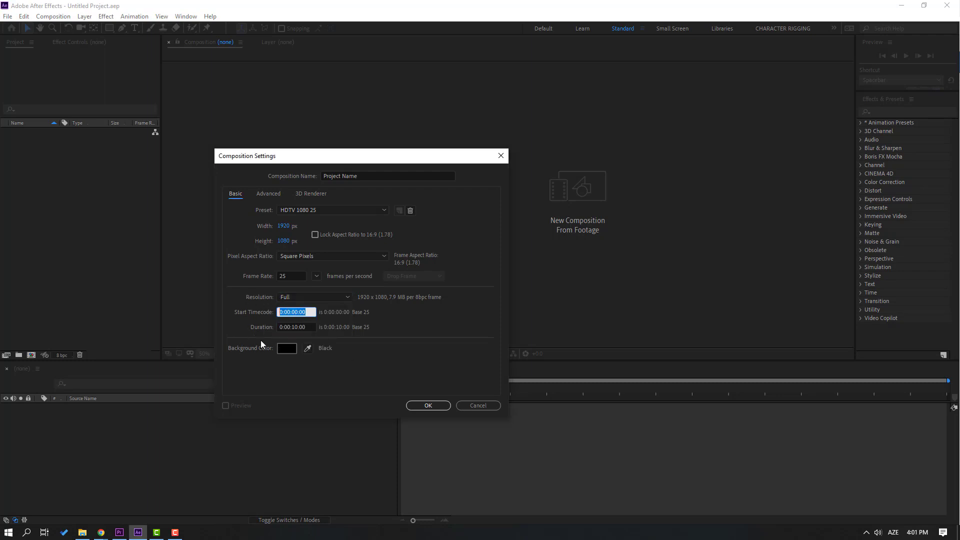
click(309, 327)
click(294, 328)
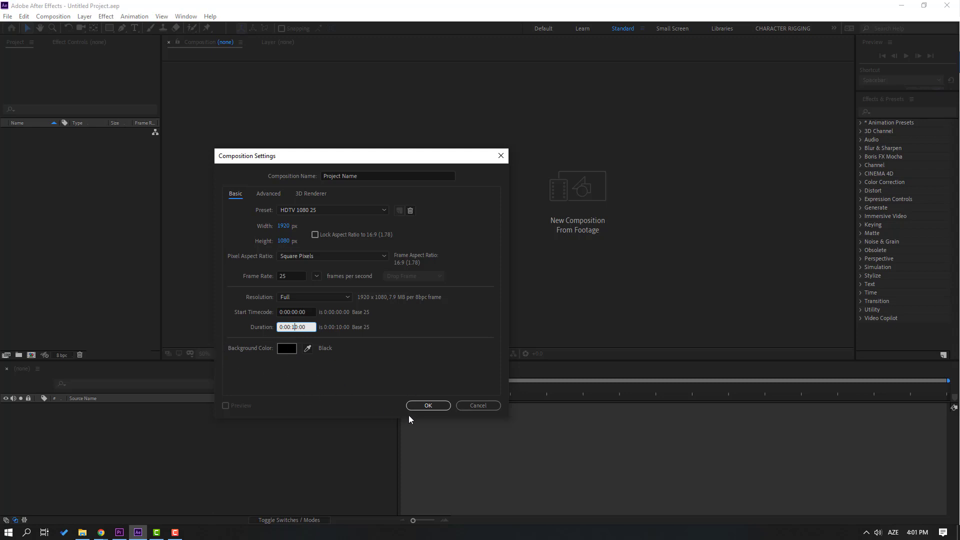
click(427, 405)
click(58, 224)
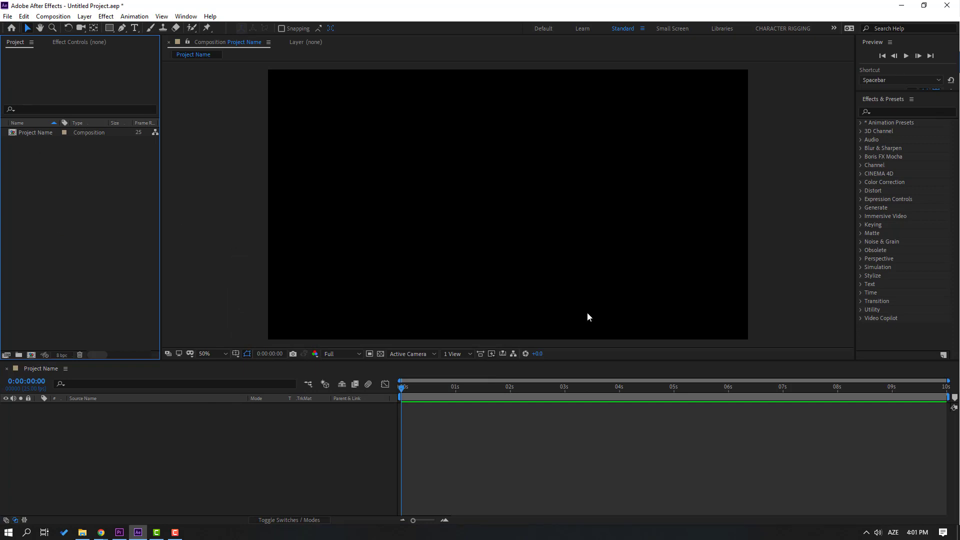
Step: Switch to Premiere Pro, start a new sequence and open its detailed settings
click(120, 532)
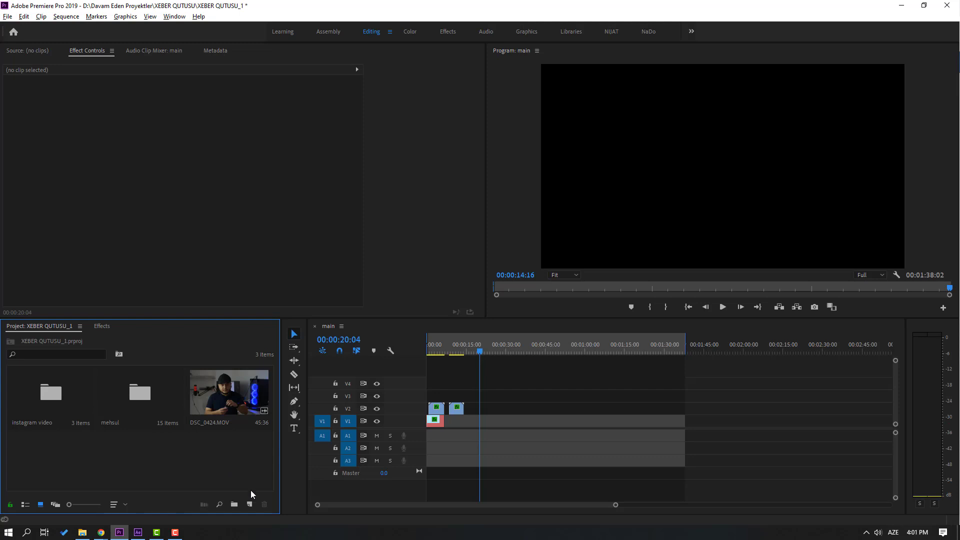
click(251, 504)
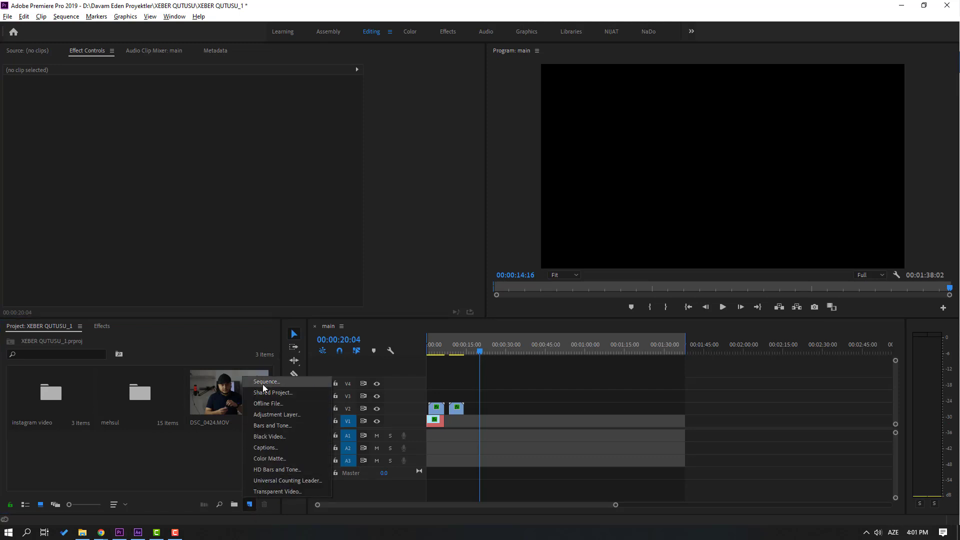
click(284, 385)
drag(449, 93, 478, 94)
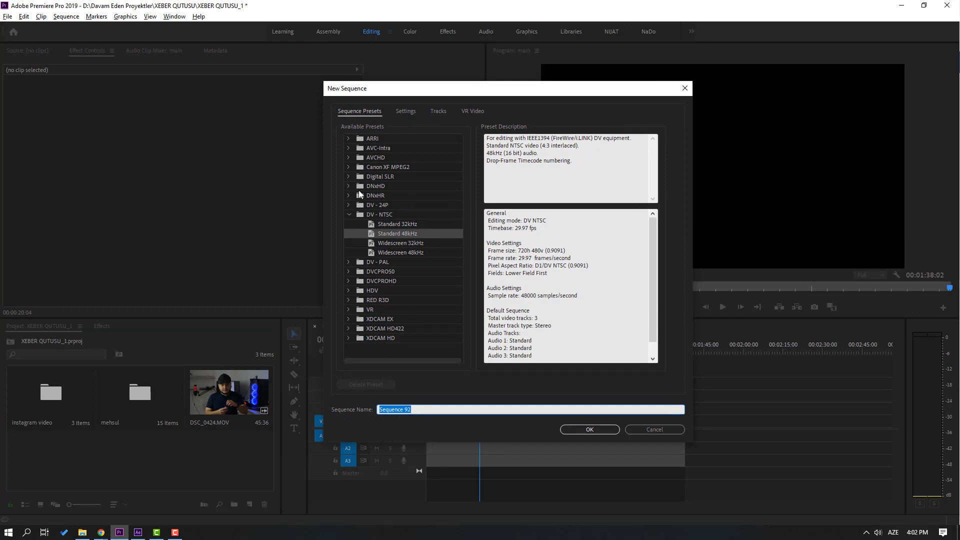
click(403, 112)
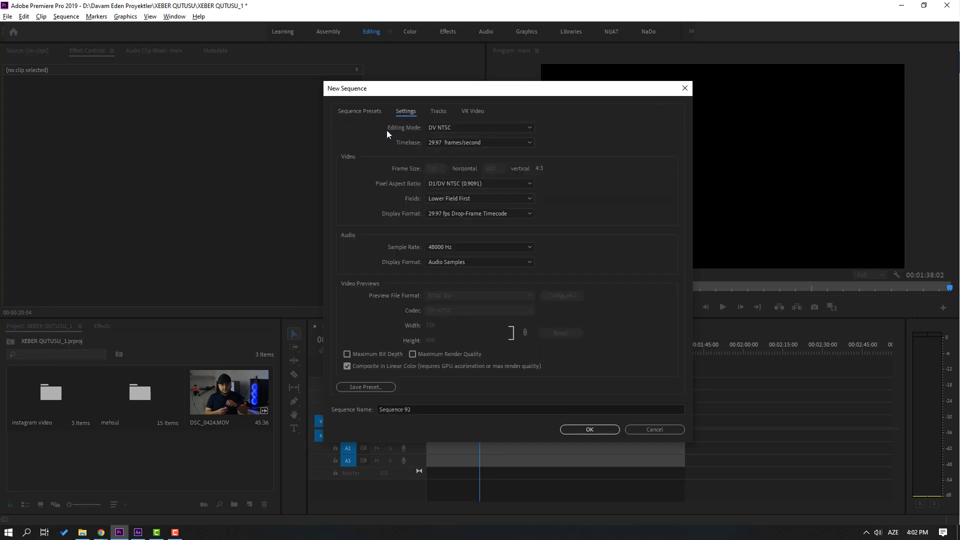
Step: Set the new sequence's editing mode to Custom and its timebase to 25.00 frames/second
click(450, 131)
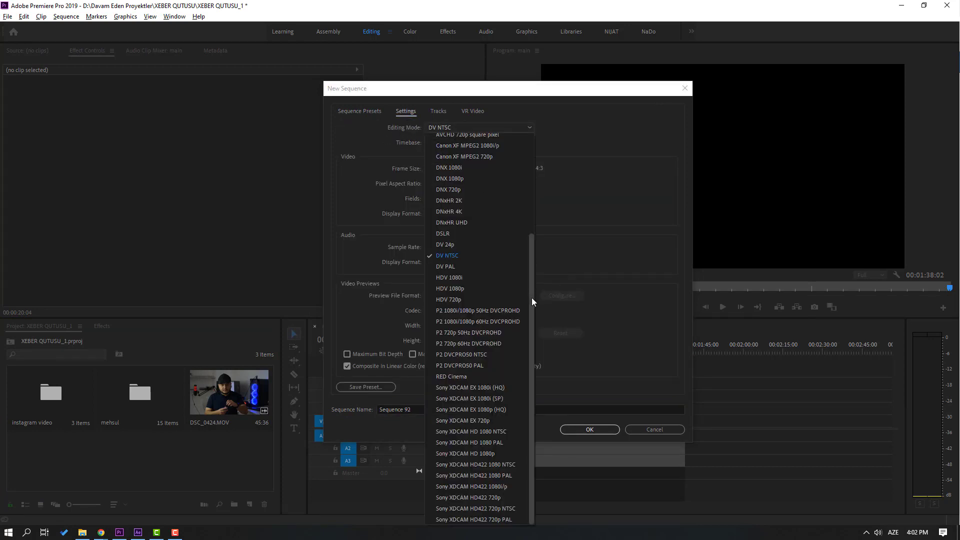
scroll(534, 211, up, 3)
click(442, 138)
click(450, 145)
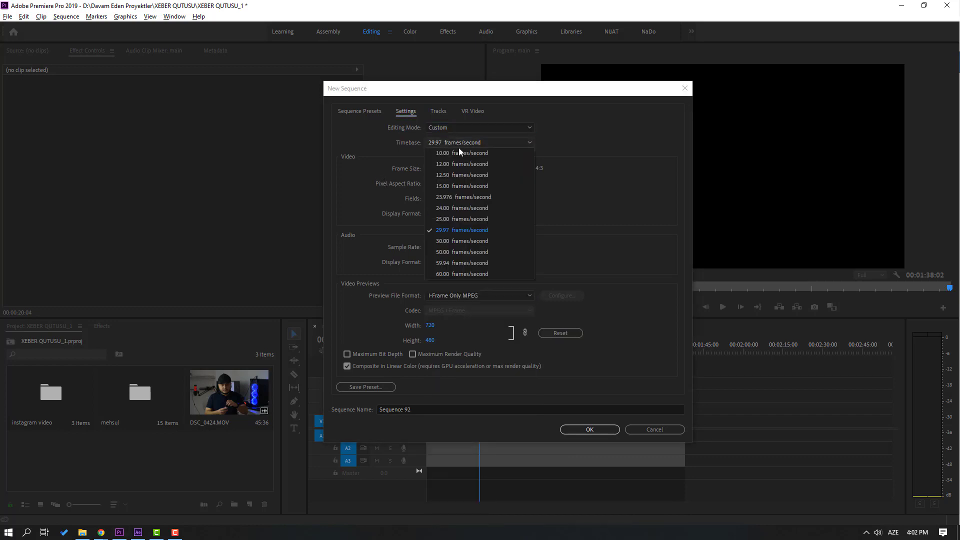
click(452, 219)
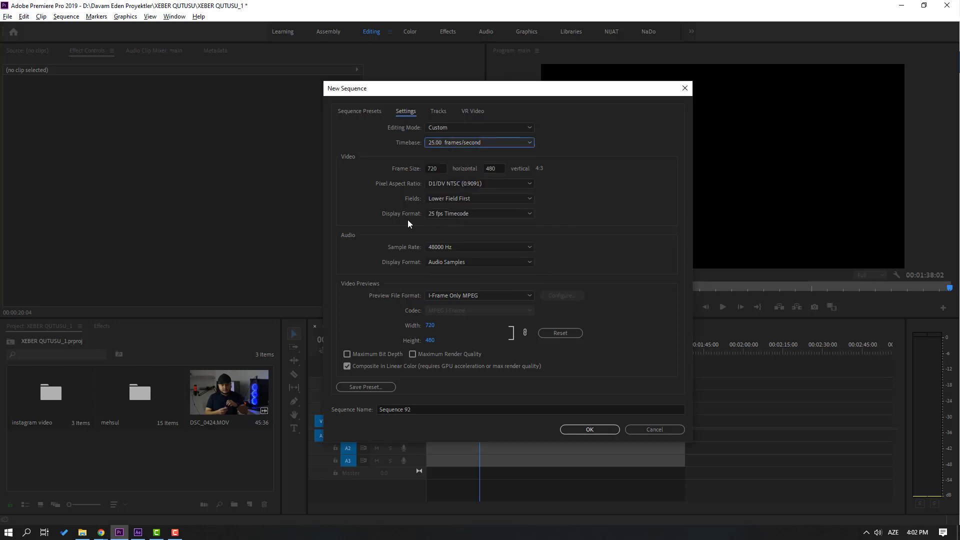
Step: Set the sequence's frame size to 1920 horizontal by 1080 vertical
click(440, 168)
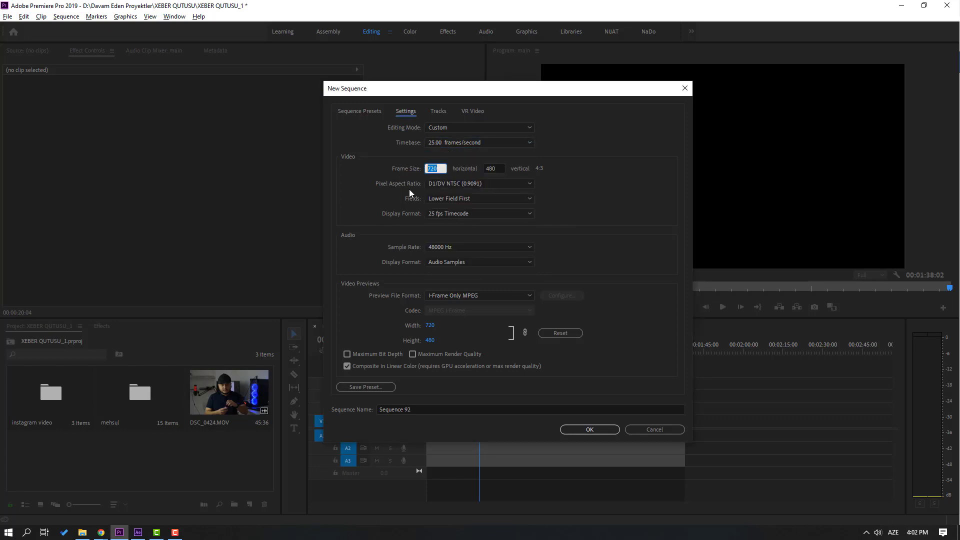
text(1920)
key(Tab)
text(1080)
key(Tab)
Step: Set the pixel aspect ratio to Square Pixels (1.0) and create the sequence under the name "Projec Name"
click(435, 185)
click(470, 196)
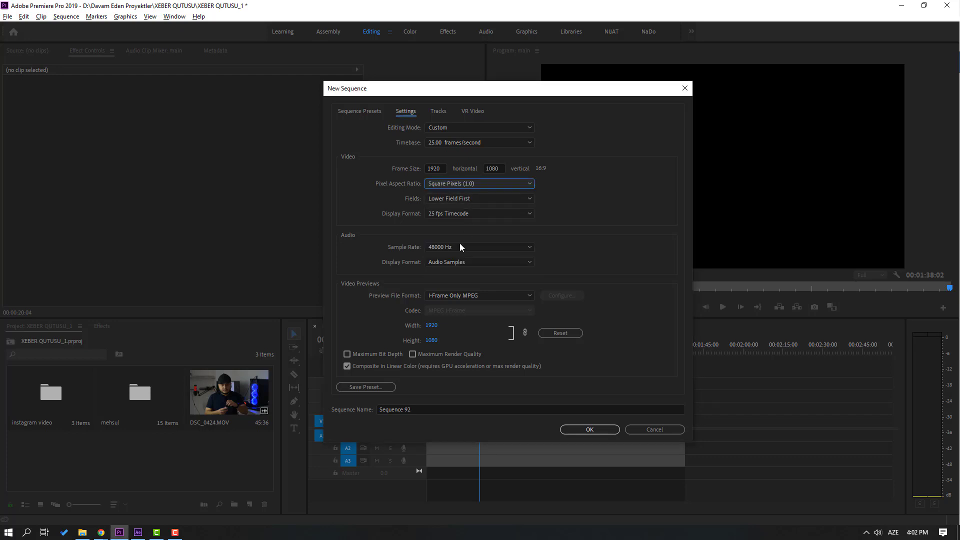
click(421, 414)
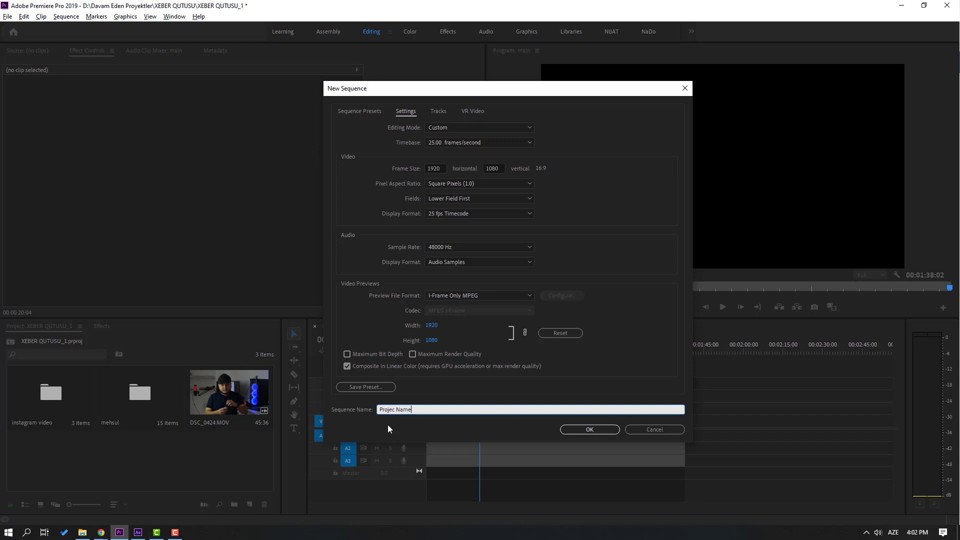
click(561, 430)
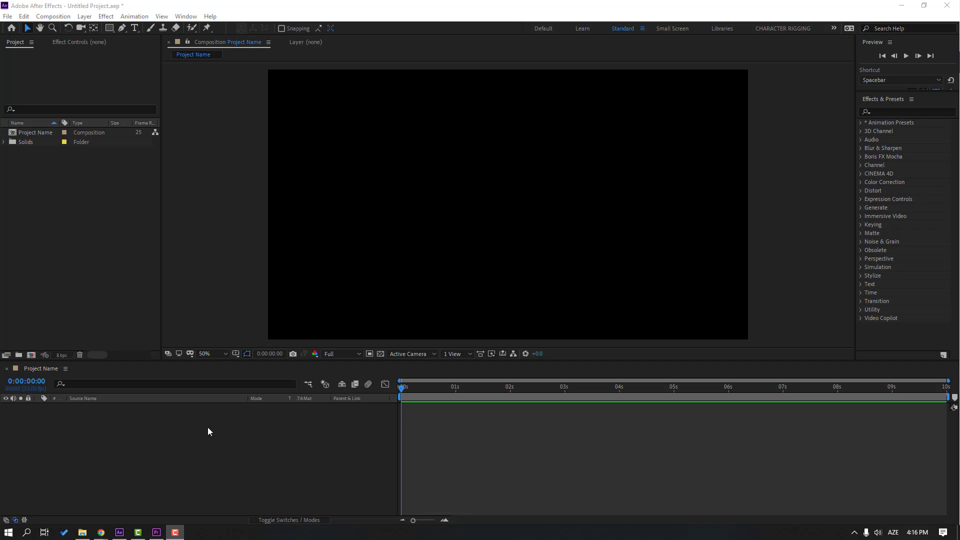
Step: Switch back to After Effects and add a solid layer named "Cube" to the Project Name composition
click(89, 449)
key(Tab)
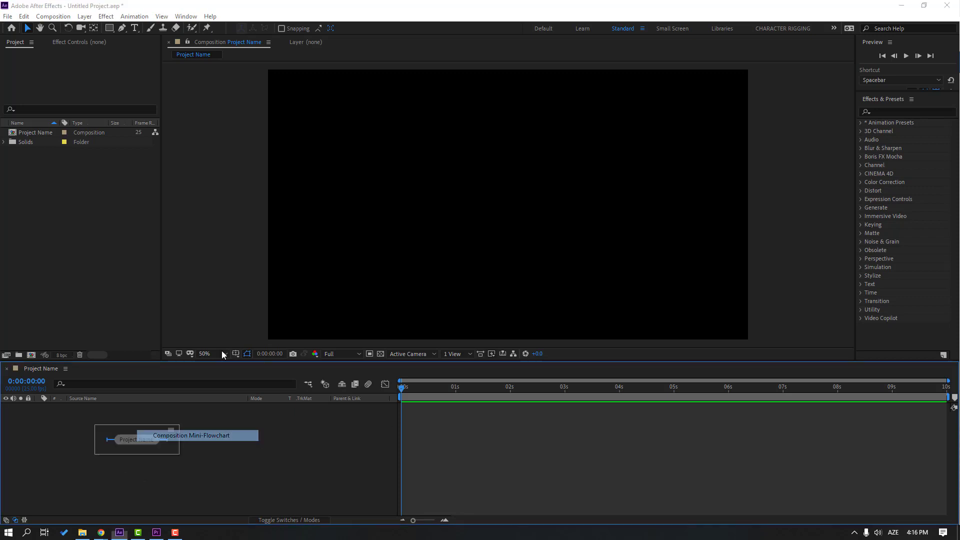
right_click(219, 432)
mouse_move(287, 325)
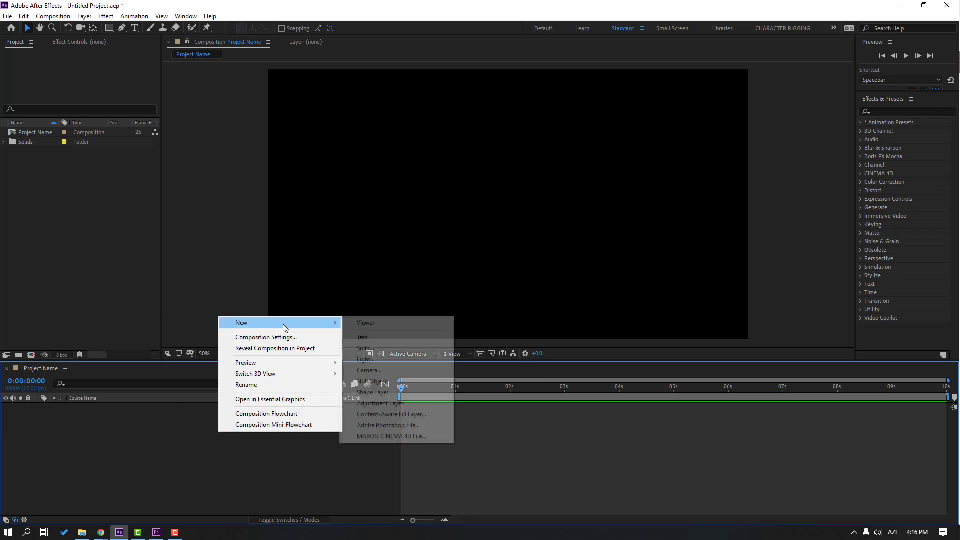
click(371, 350)
text(Cube)
click(371, 463)
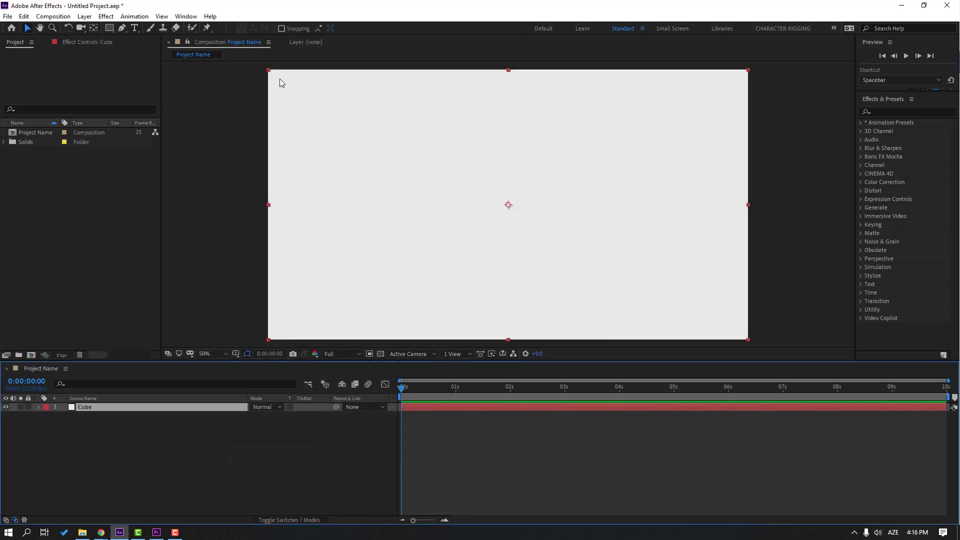
Step: Shrink the Cube solid to about 8% by 17% and move it near the frame's left edge, at about 174, 546
drag(269, 72, 487, 195)
drag(521, 223, 324, 226)
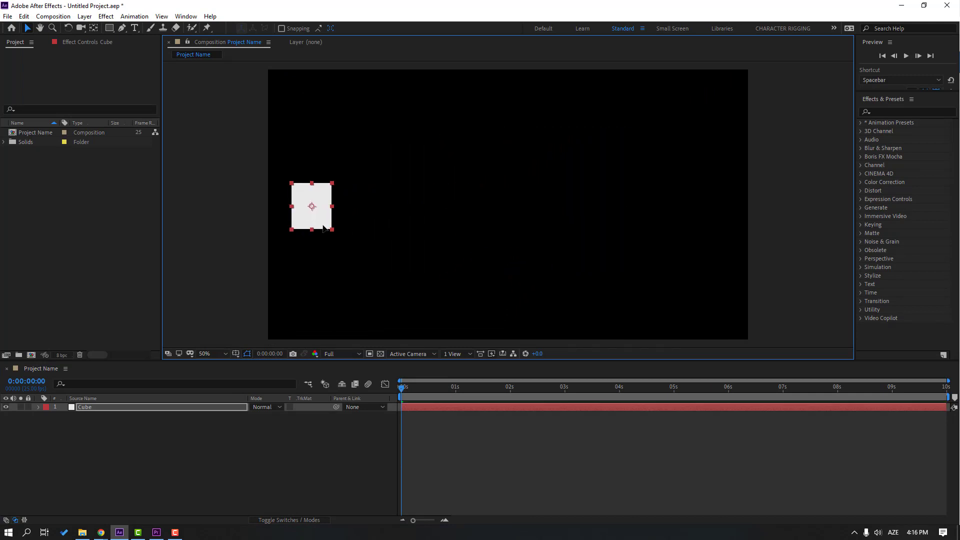
Step: Keyframe the Cube's position at the start and at 0:00:01:00 with 1620, 546, and preview the movement
click(97, 409)
key(p)
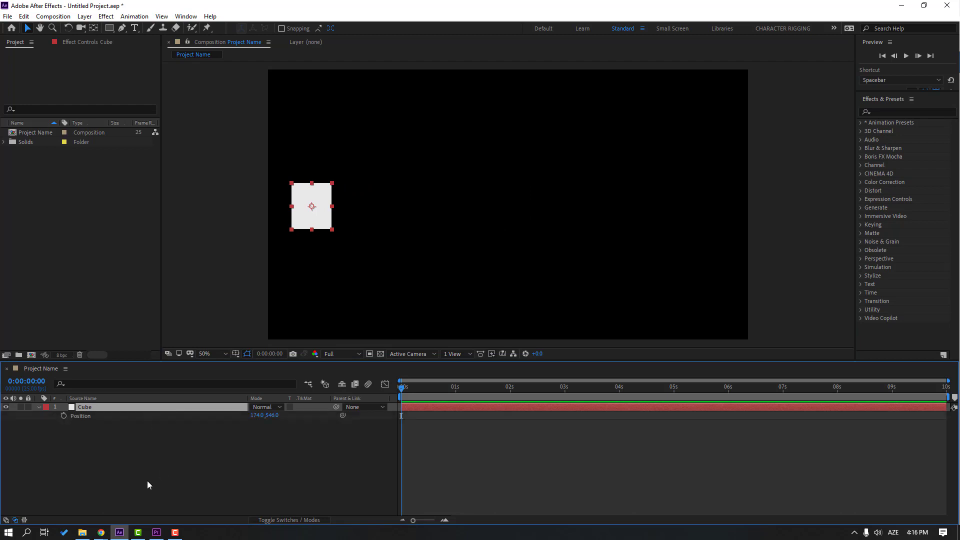
click(63, 415)
drag(417, 391, 455, 393)
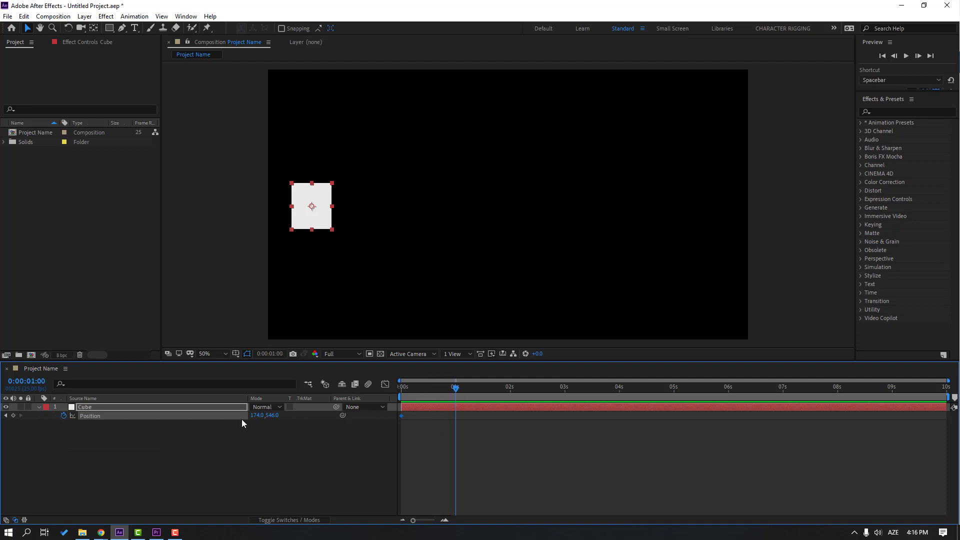
drag(255, 416, 856, 411)
key(Home)
key(space)
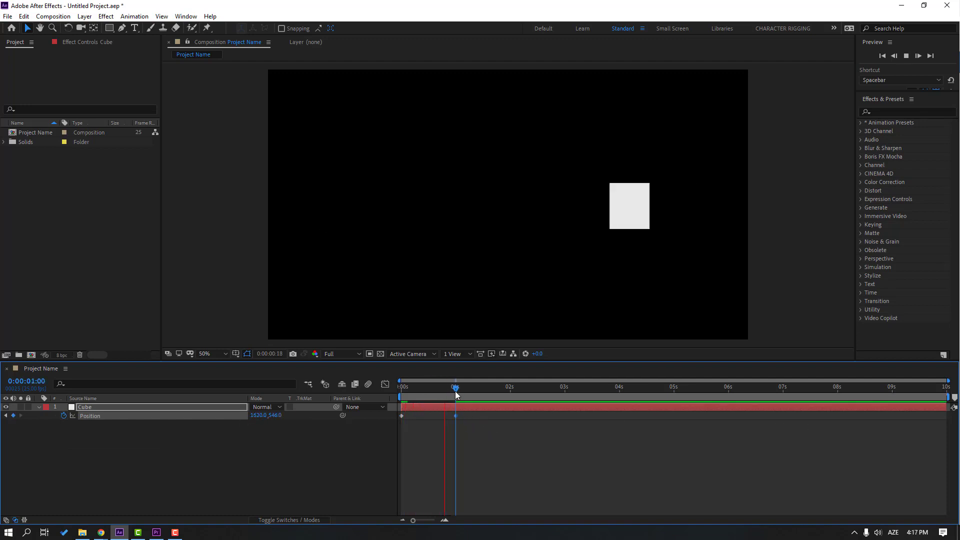
key(space)
Step: Keyframe the Cube's scale at the start and at 0:00:01:00 with 29.3, 60.0%, and preview the animation
click(100, 418)
key(shift+s)
click(63, 424)
drag(435, 395, 456, 398)
mouse_move(265, 429)
mouse_down()
mouse_move(290, 429)
mouse_move(274, 424)
mouse_up()
click(497, 467)
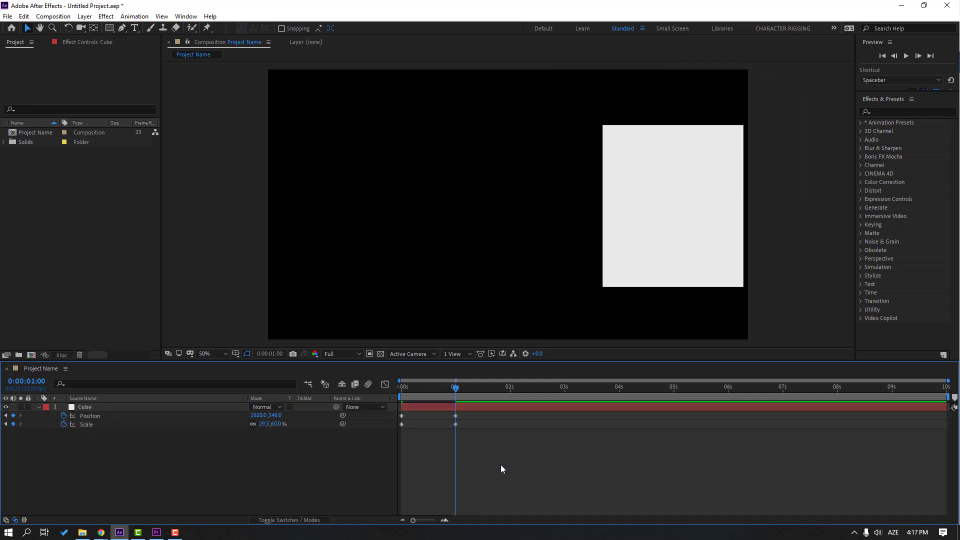
key(space)
Step: Apply Easy Ease to all of the Cube's position and scale keyframes and preview the smoothed animation
click(467, 409)
drag(474, 421, 401, 427)
right_click(401, 425)
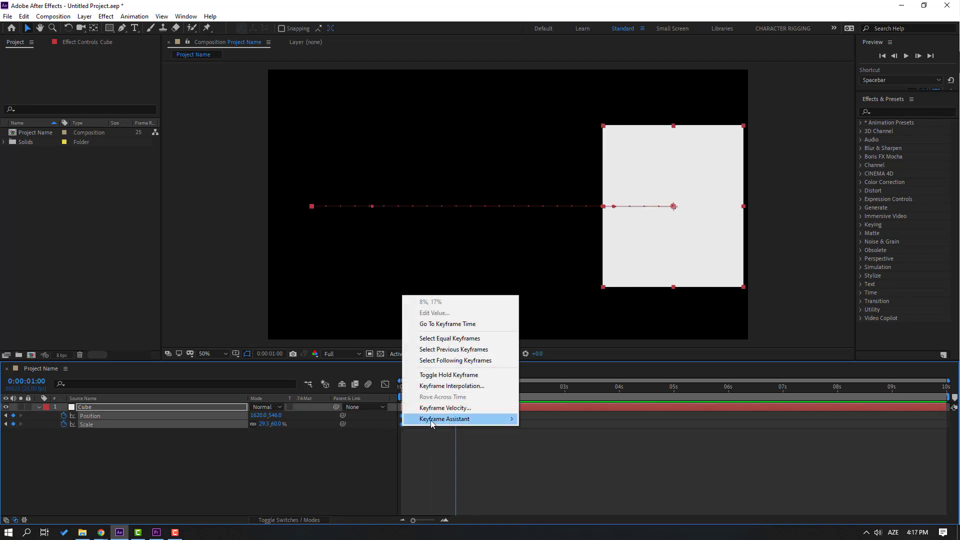
mouse_move(450, 420)
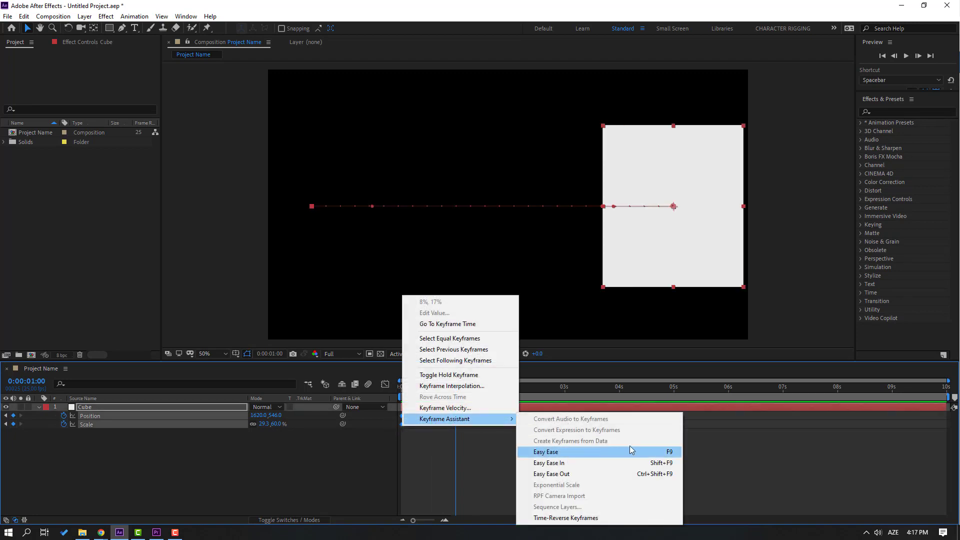
click(559, 452)
click(560, 463)
key(space)
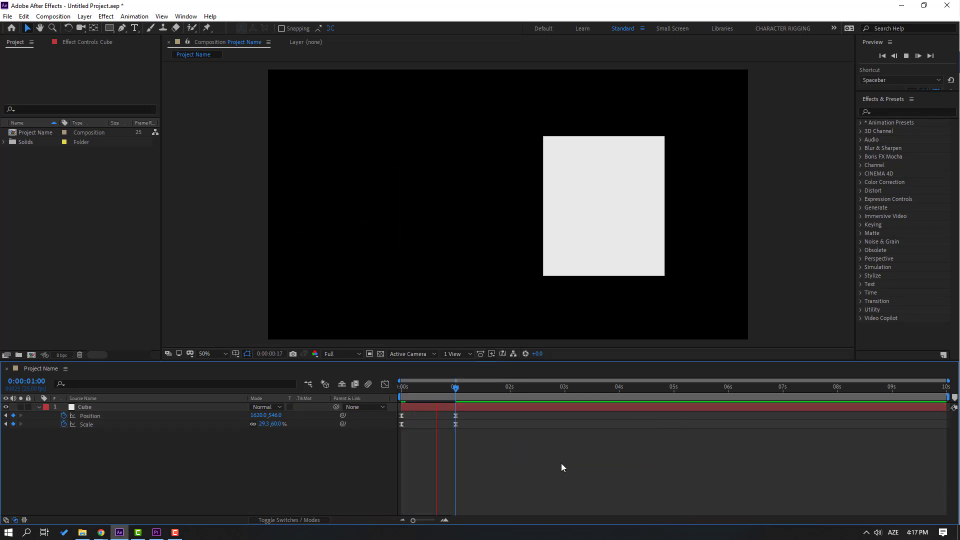
Step: Switch to Premiere Pro and create a color matte in muted red A05252, keeping the name Color Matte
click(156, 532)
click(249, 505)
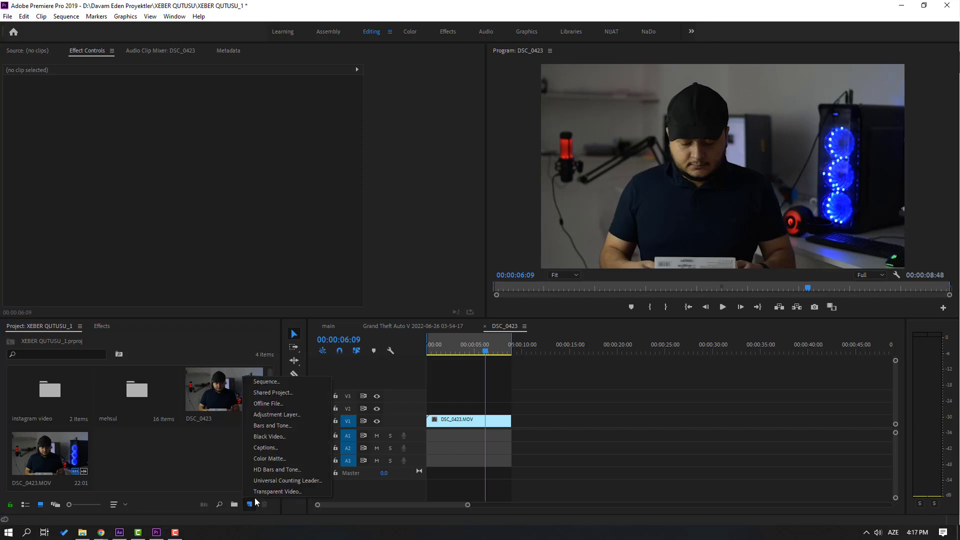
click(268, 459)
click(495, 302)
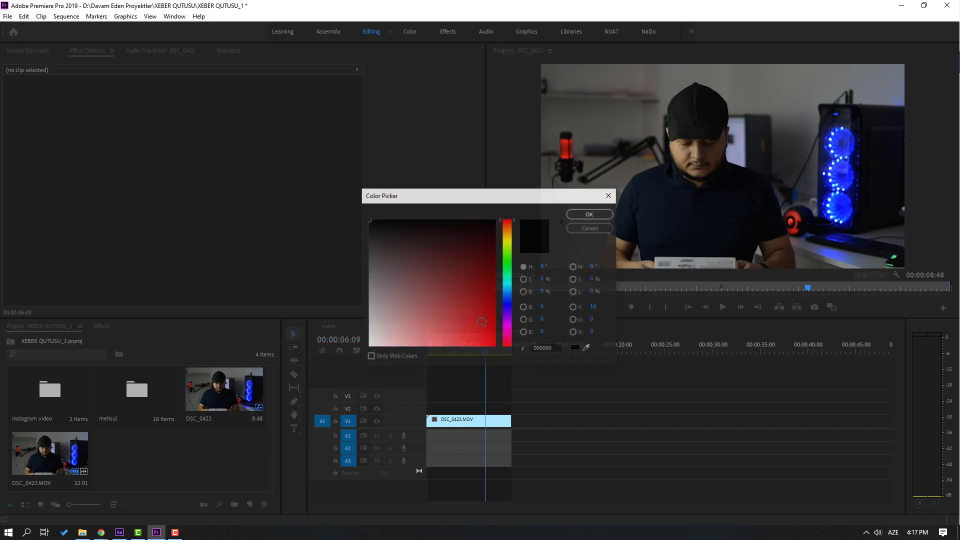
click(430, 299)
drag(430, 299, 431, 299)
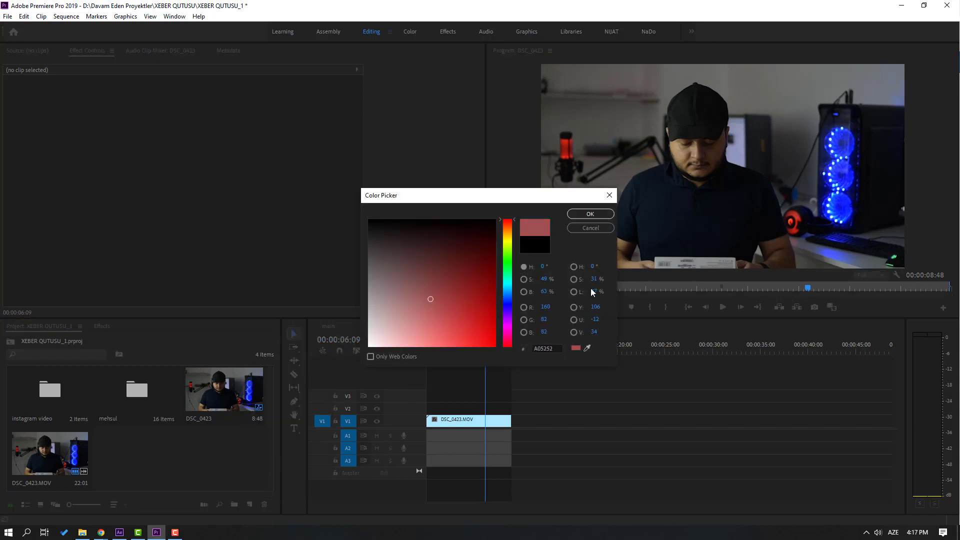
click(589, 214)
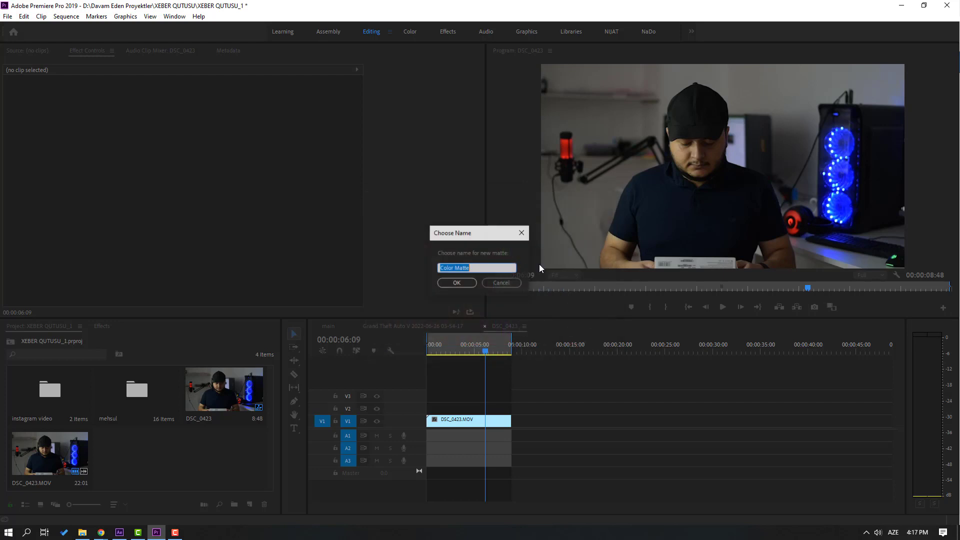
click(456, 283)
Step: Place the Color Matte on track V2 over the full length of DSC_0423.MOV and select it at 00:00:04:15
drag(406, 416, 427, 407)
click(473, 352)
click(469, 352)
click(463, 405)
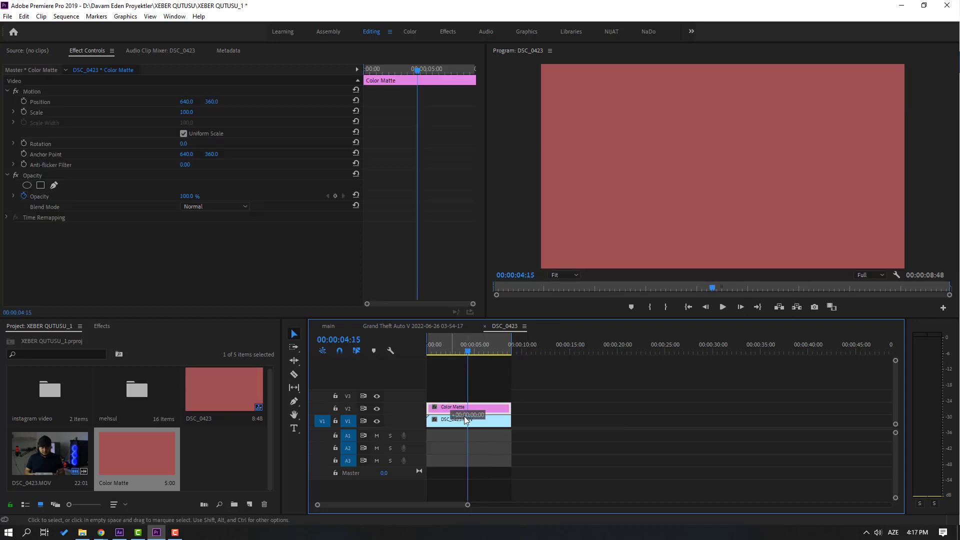
Step: Set the matte's position to 131, 360 and scale to 16, and keyframe both at the clip's start
drag(182, 114, 163, 102)
click(23, 102)
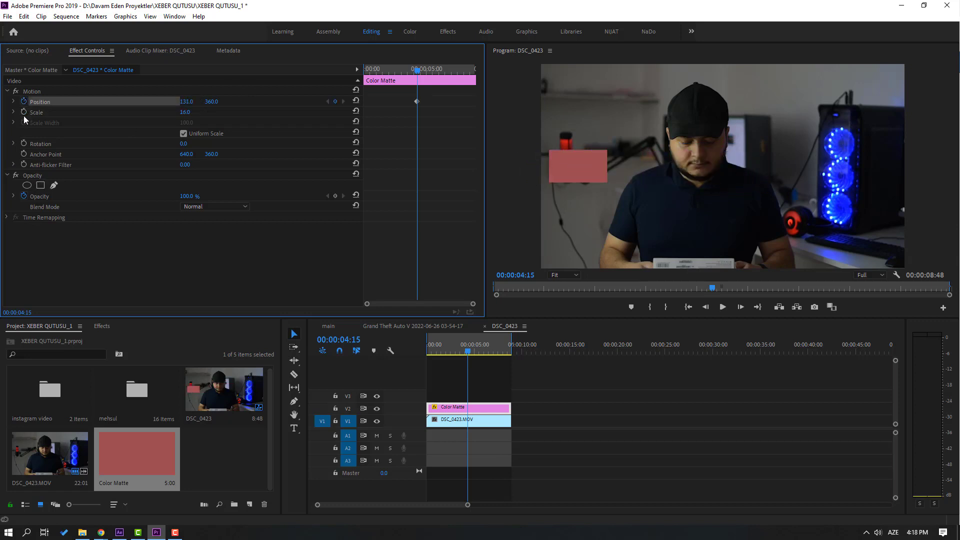
click(24, 112)
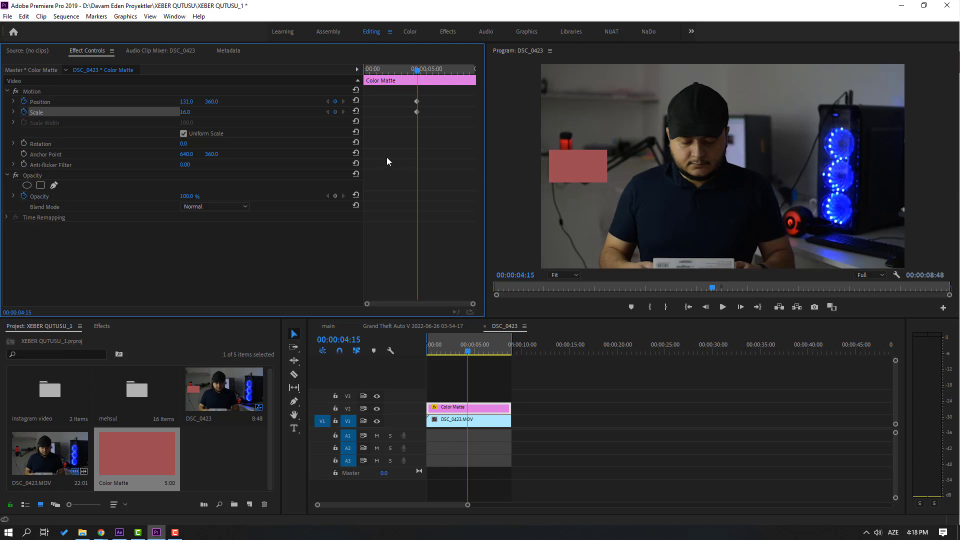
drag(416, 112, 358, 117)
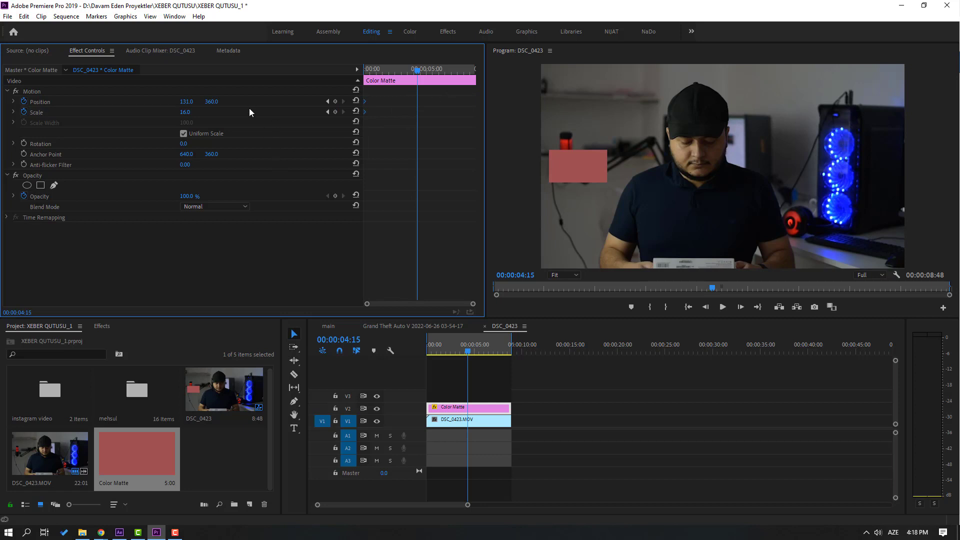
Step: At 00:00:04:15, keyframe the matte's position at 1129, 360 with a larger scale, and preview the animation from the start
drag(186, 101, 360, 102)
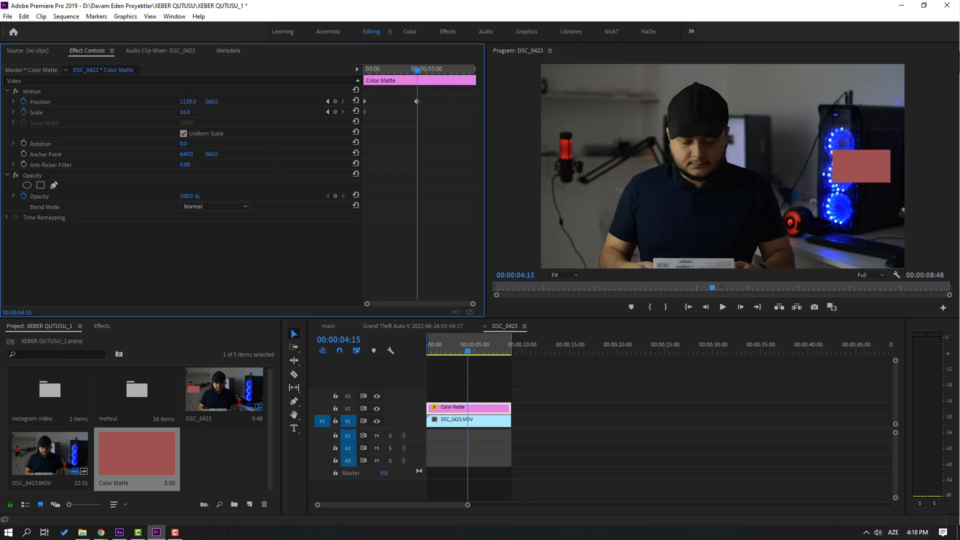
mouse_move(184, 112)
mouse_down()
mouse_move(116, 103)
mouse_move(192, 103)
mouse_up()
key(Home)
key(space)
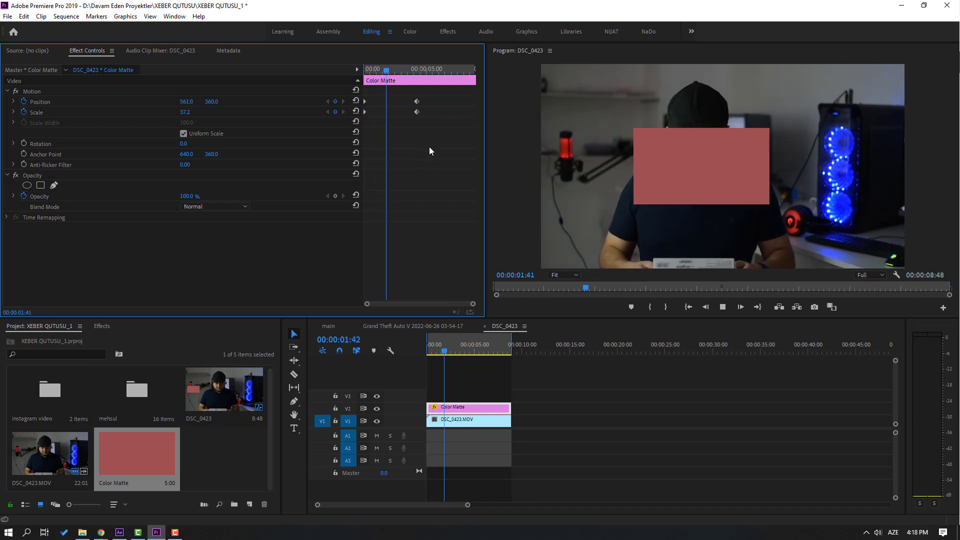
key(space)
Step: Move the matte's ending position and scale keyframes earlier to speed up the movement, and replay it from the start
drag(426, 97, 401, 105)
key(Home)
key(space)
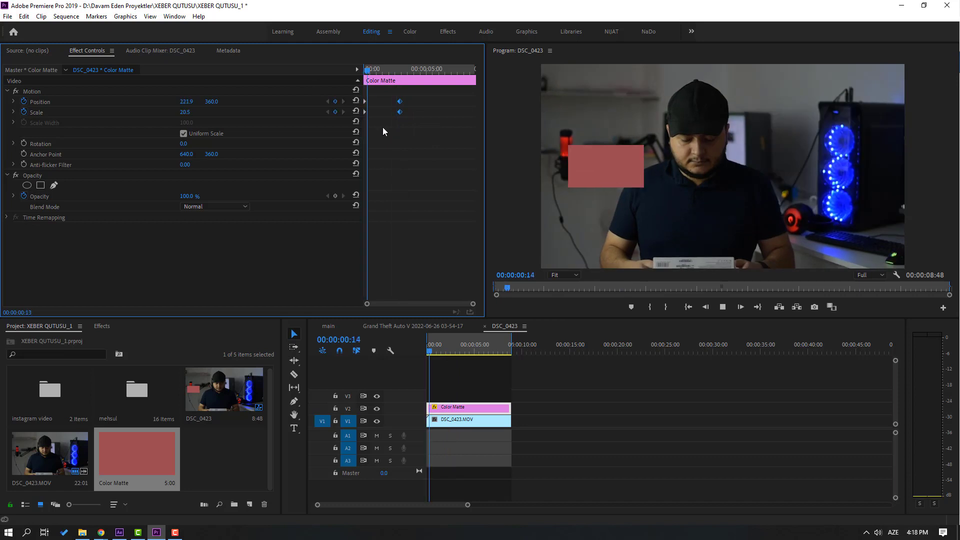
key(space)
Step: Set the temporal interpolation of all the matte's position and scale keyframes to Ease In and play the result
drag(427, 97, 350, 124)
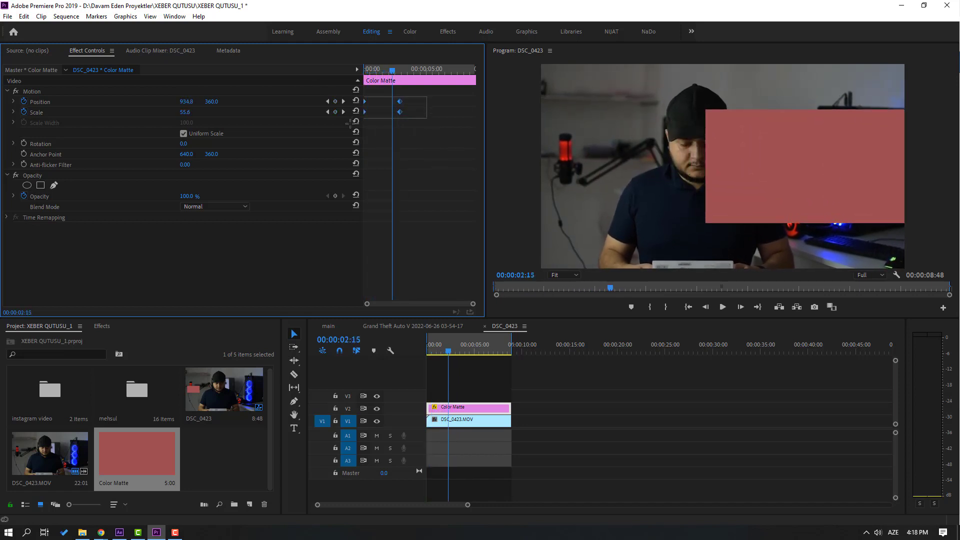
right_click(400, 114)
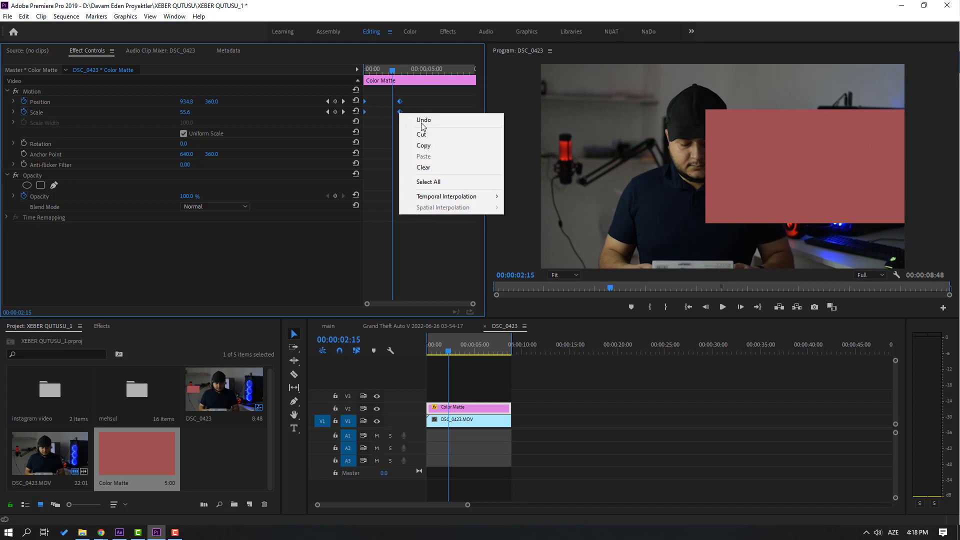
mouse_move(447, 199)
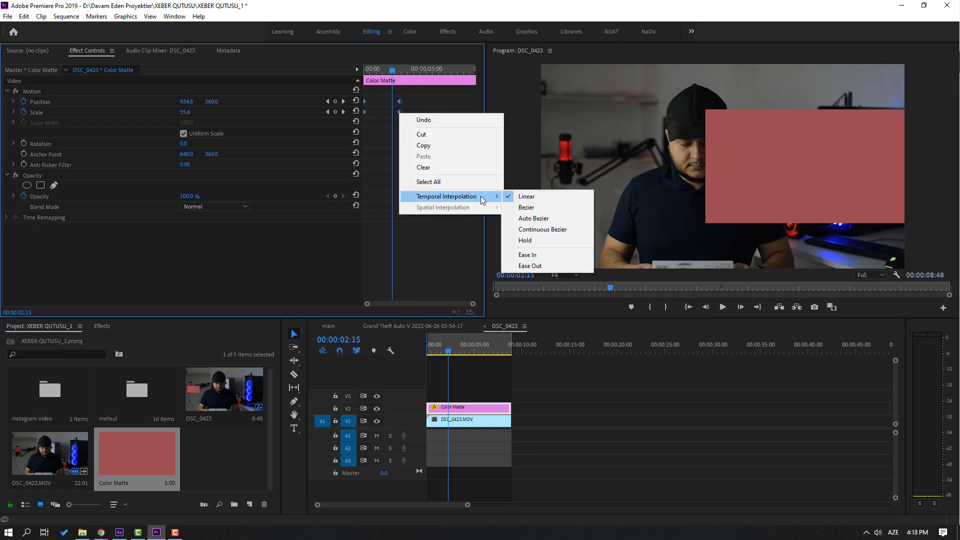
click(527, 255)
key(Home)
key(space)
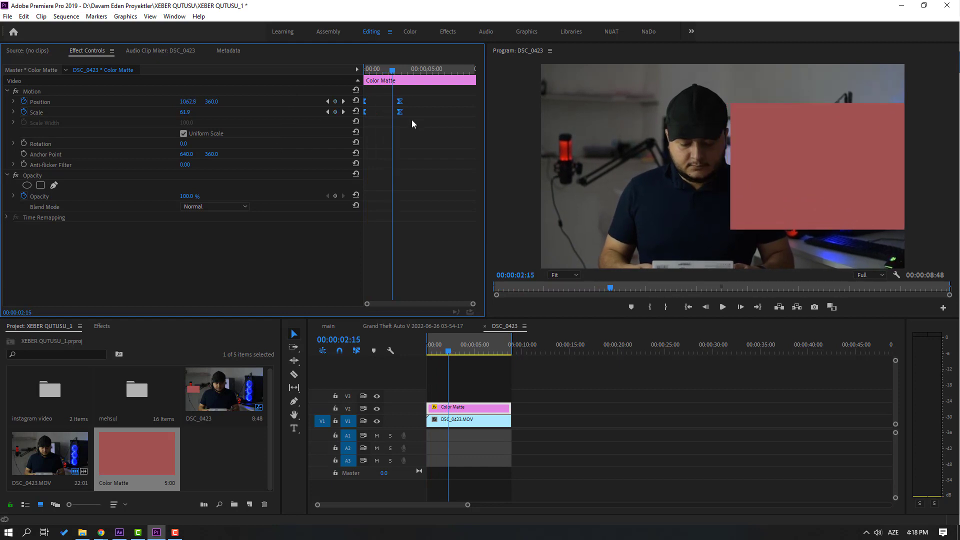
Step: Apply Ease Out temporal interpolation to the matte's position and scale keyframes and preview the animation from the start
drag(422, 98, 376, 129)
right_click(400, 112)
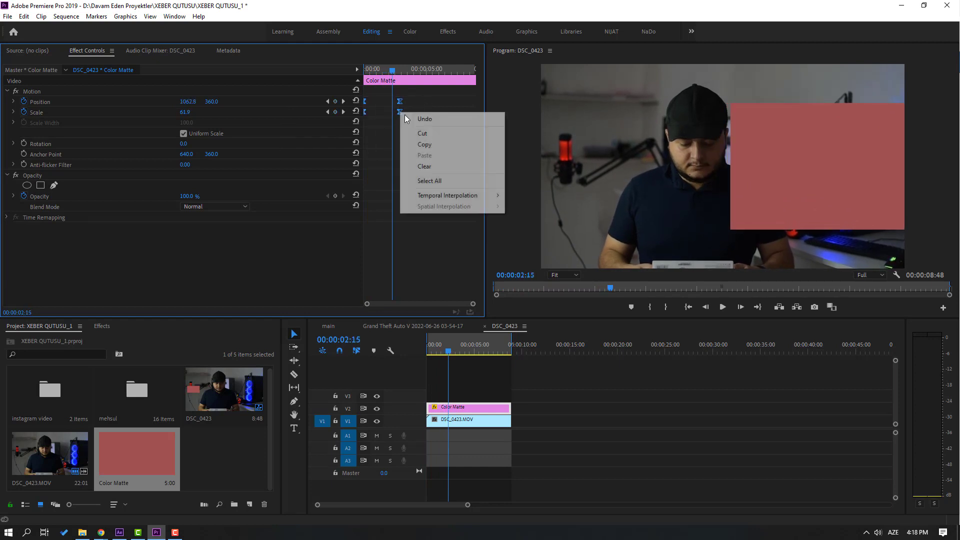
mouse_move(467, 197)
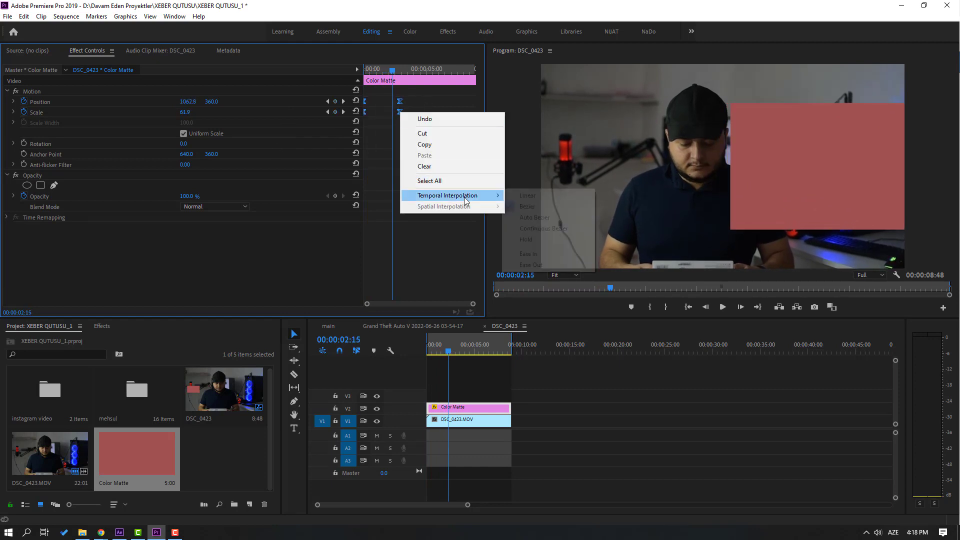
click(531, 265)
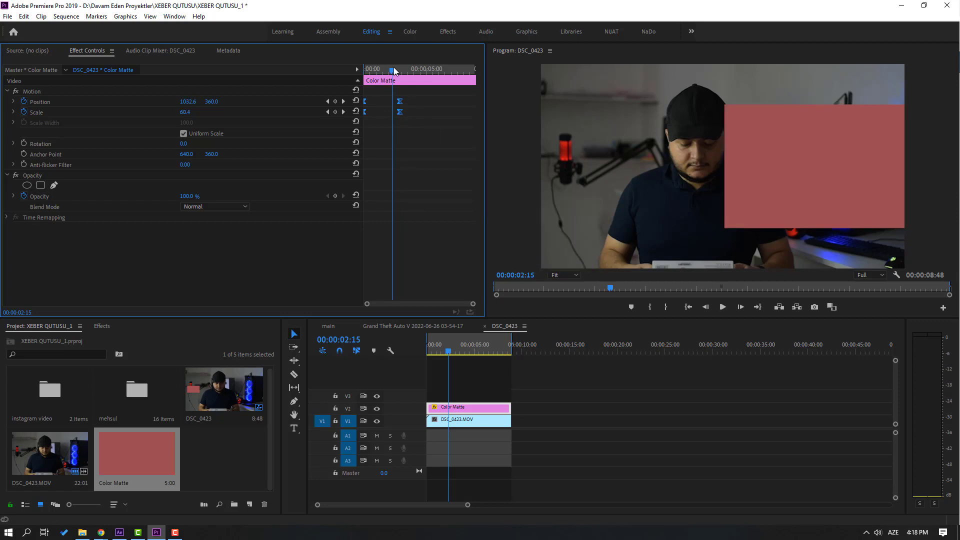
drag(395, 72, 266, 93)
key(space)
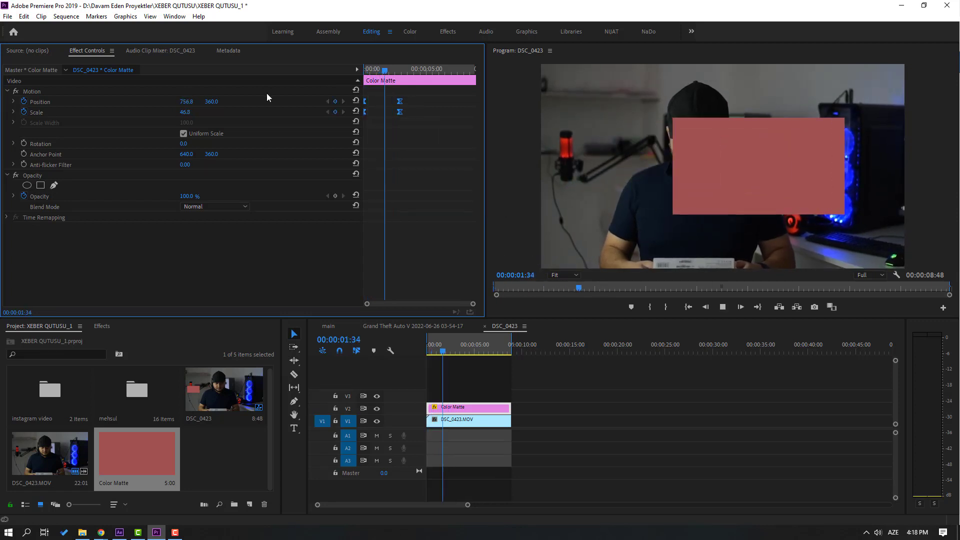
key(space)
Step: Shift the eased ending keyframes closer to the clip's start and play the faster animation
drag(401, 115, 387, 115)
drag(394, 70, 267, 94)
key(space)
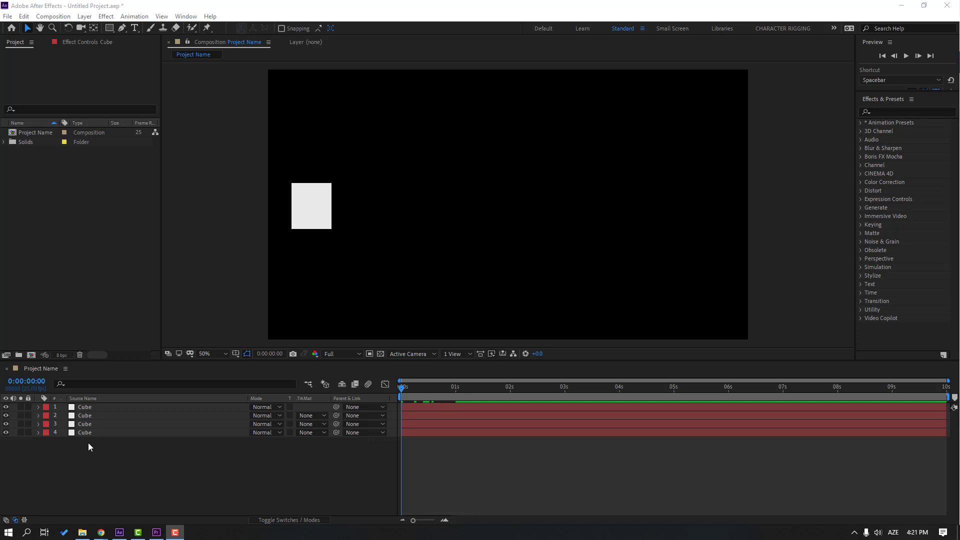
Step: In After Effects, pre-compose the four Cube layers into a new composition named CUBES and open it
drag(75, 451, 84, 400)
right_click(95, 424)
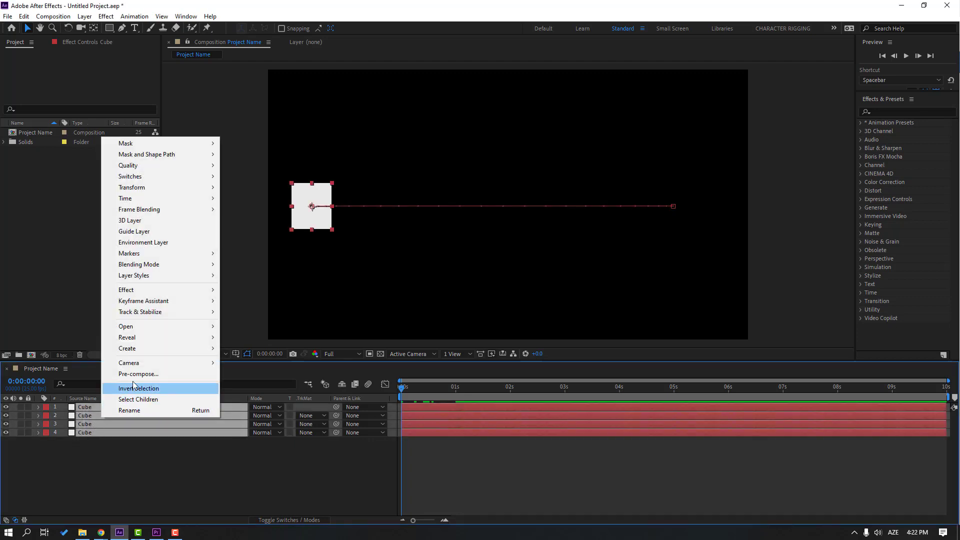
click(150, 374)
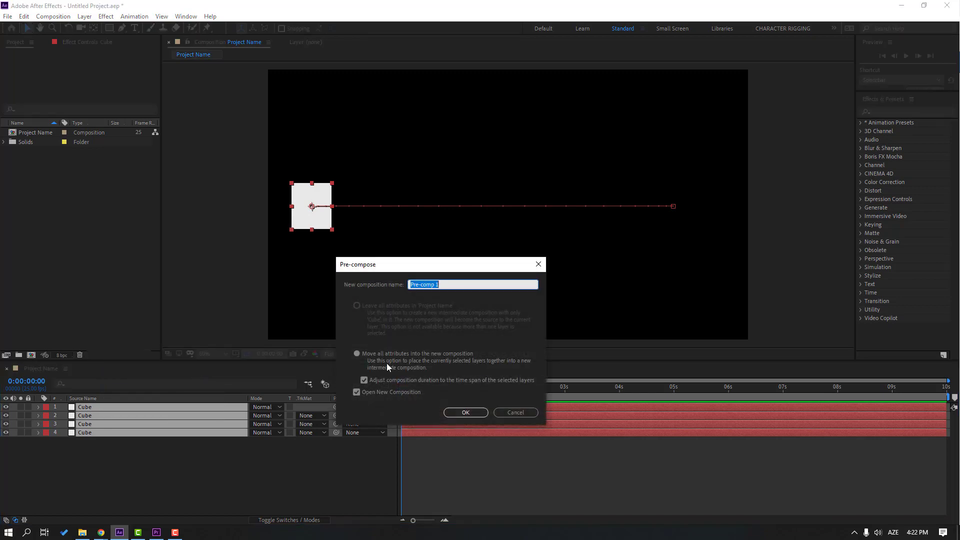
text(CUBES)
click(445, 412)
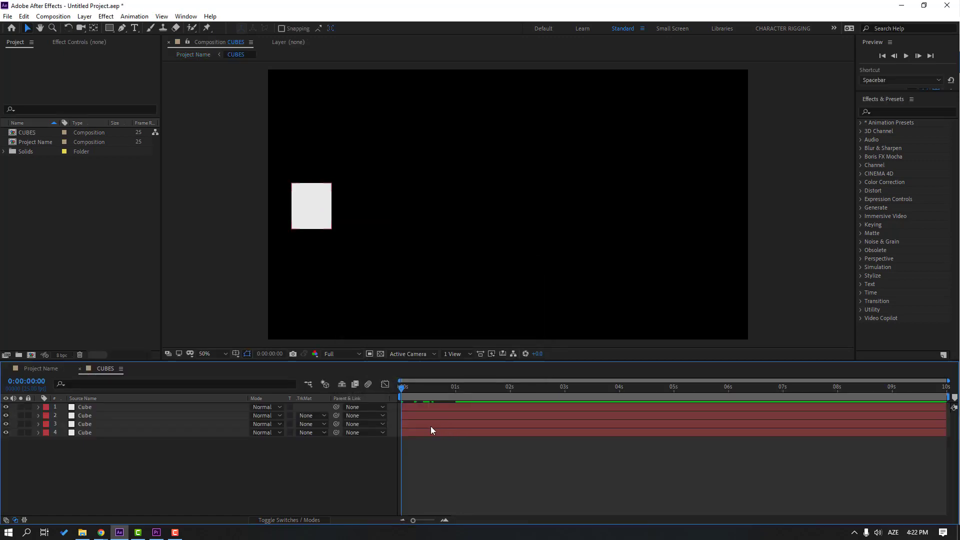
double_click(86, 408)
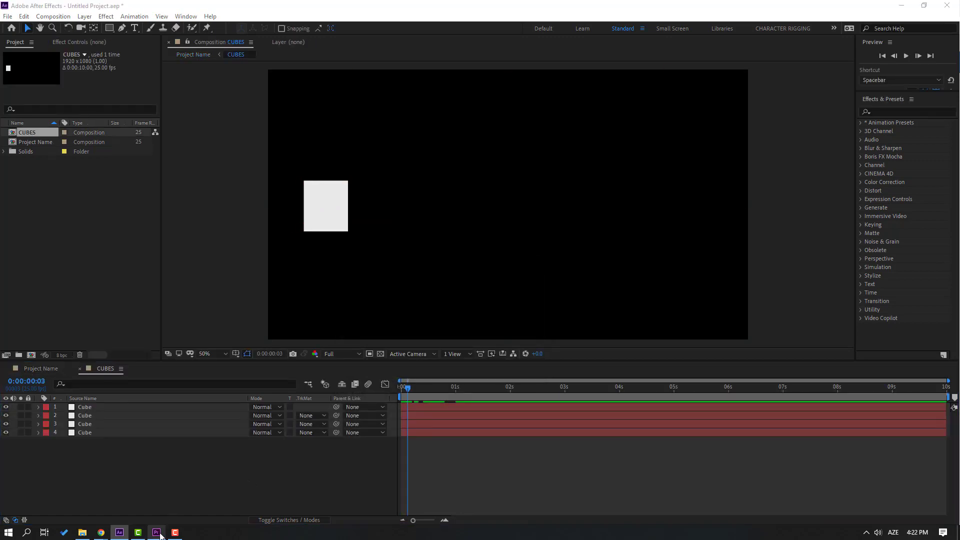
Step: Switch to Premiere Pro and nest the Color Matte and DSC_0423.MOV clips into a sequence named Video
click(157, 532)
drag(447, 353, 457, 351)
click(453, 421)
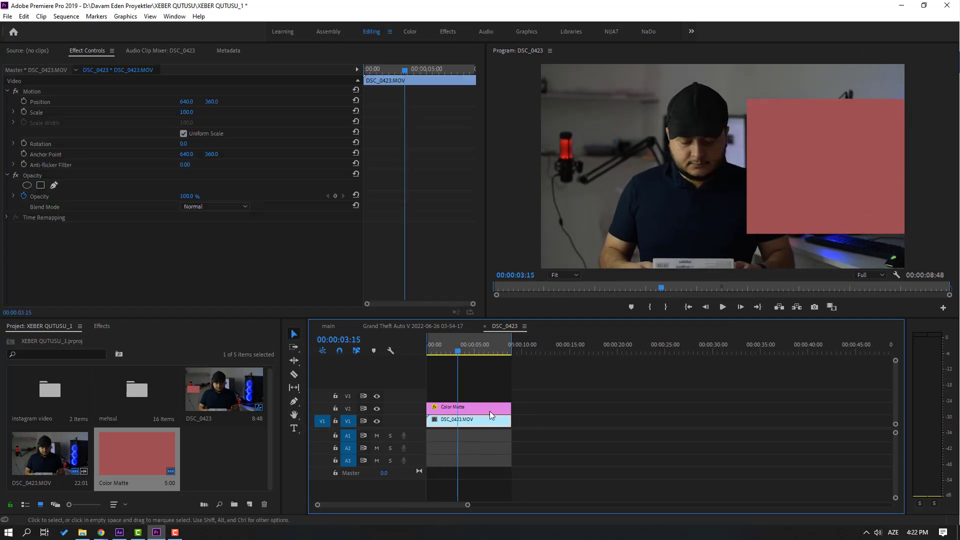
drag(559, 400, 461, 423)
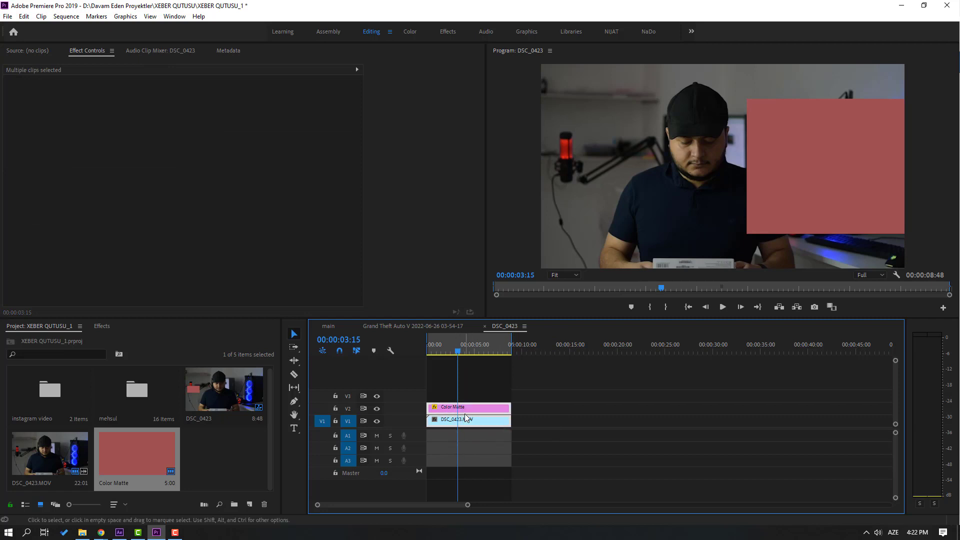
right_click(465, 418)
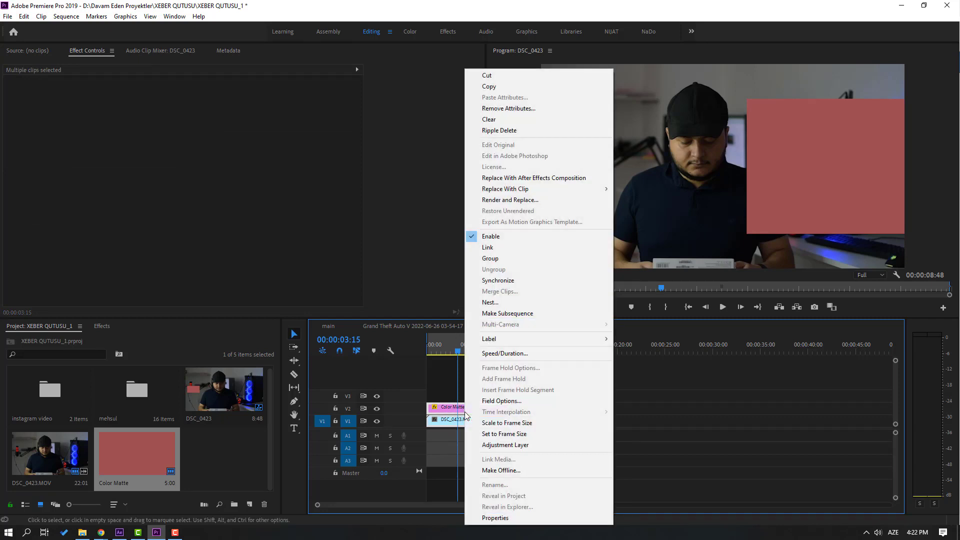
click(515, 302)
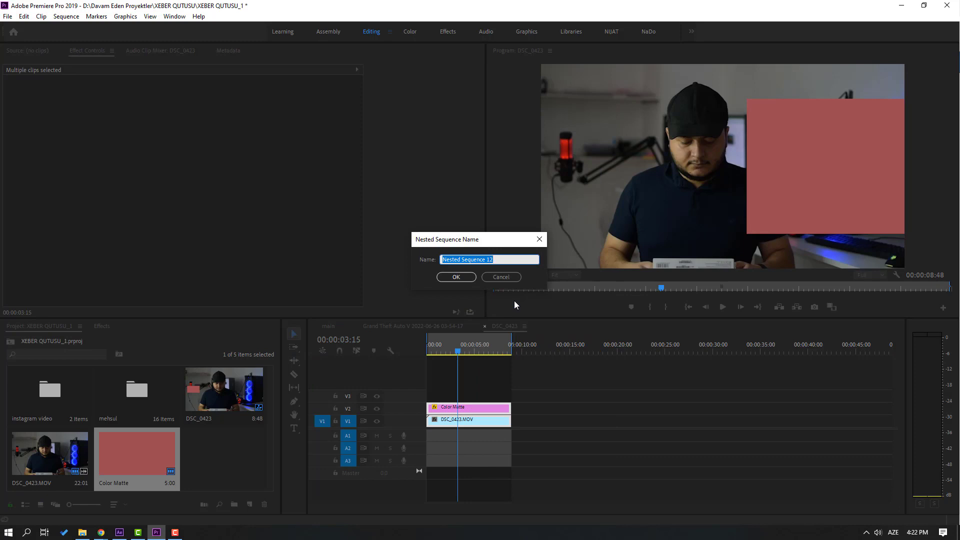
text(Video)
click(457, 277)
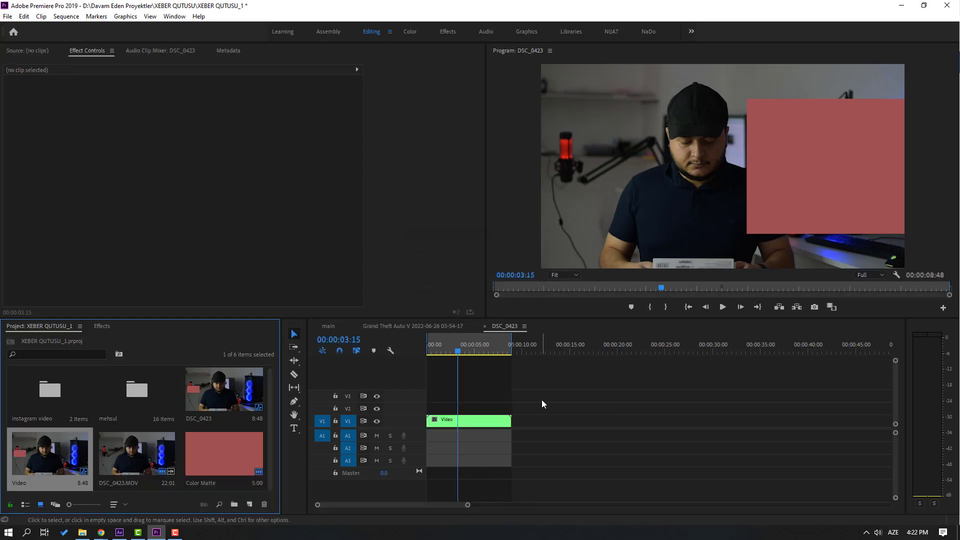
Step: Scrub through the nested Video clip, and open it to examine the clips inside
drag(472, 353, 433, 352)
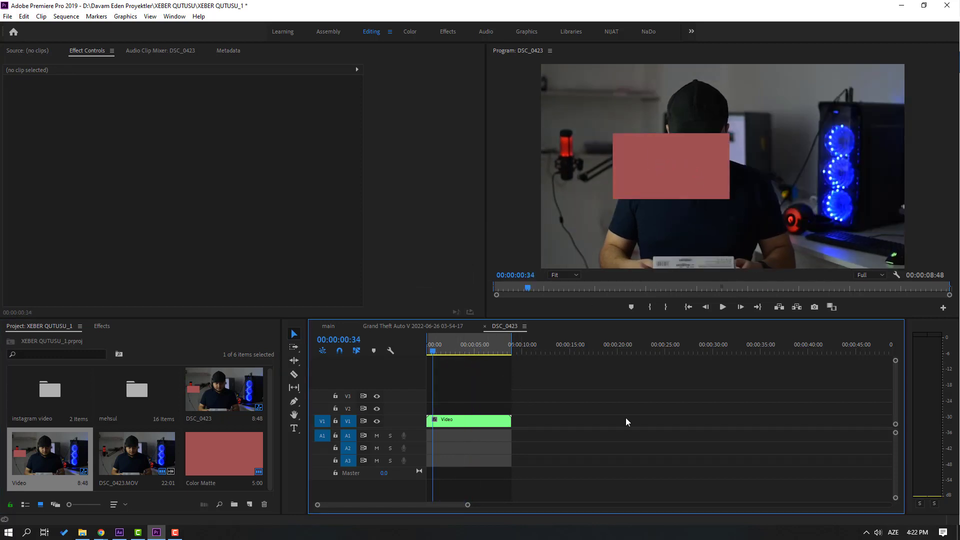
double_click(444, 422)
drag(449, 350, 468, 350)
mouse_move(491, 415)
mouse_down()
mouse_move(482, 430)
mouse_move(481, 409)
mouse_up()
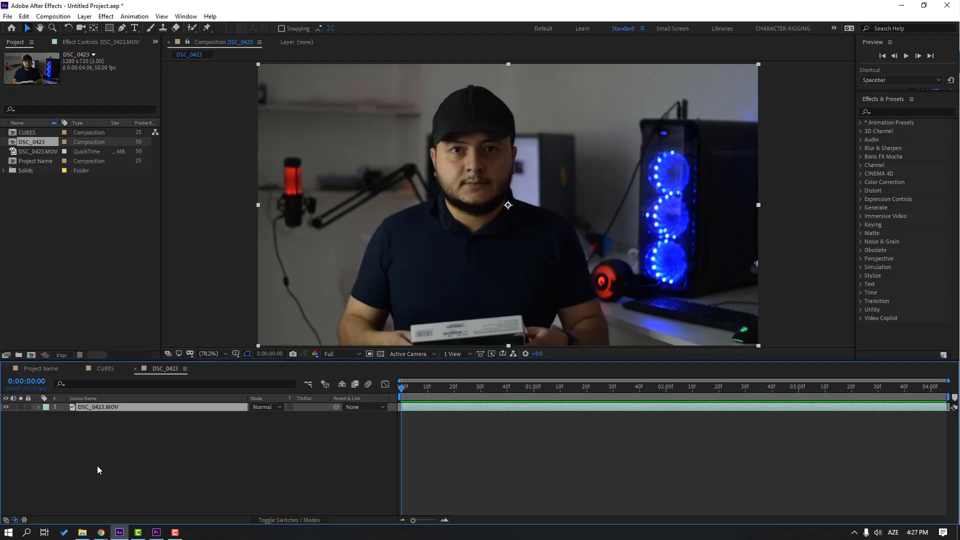
Step: In After Effects, draw a closed Pen tool mask around the man's head on the DSC_0423.MOV layer
click(88, 414)
click(92, 408)
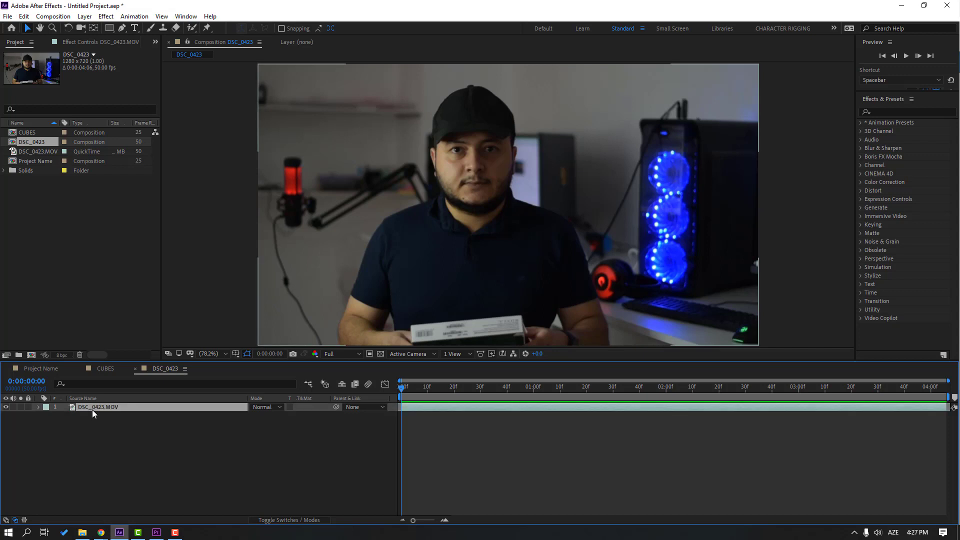
click(121, 29)
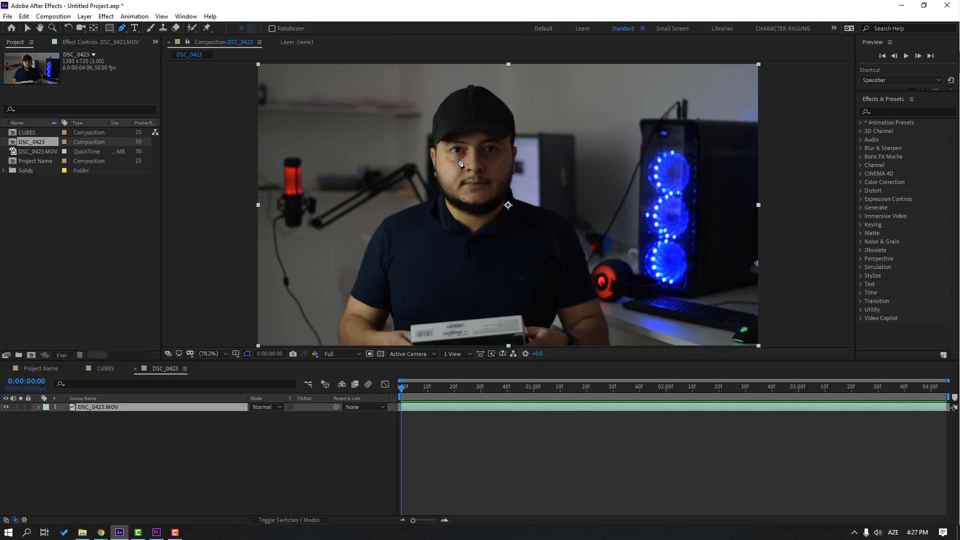
click(453, 93)
click(431, 138)
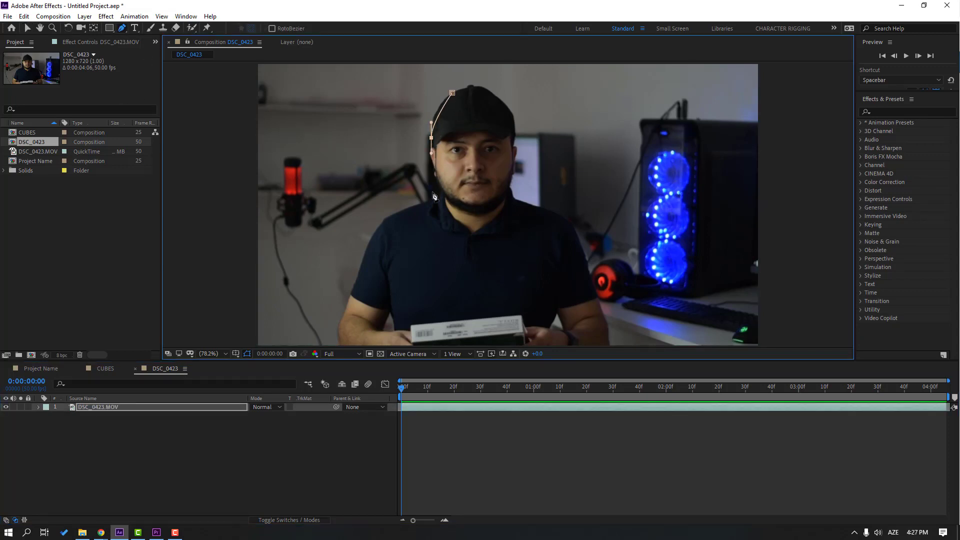
drag(450, 204, 459, 212)
click(494, 208)
click(510, 196)
click(518, 149)
drag(496, 94, 505, 99)
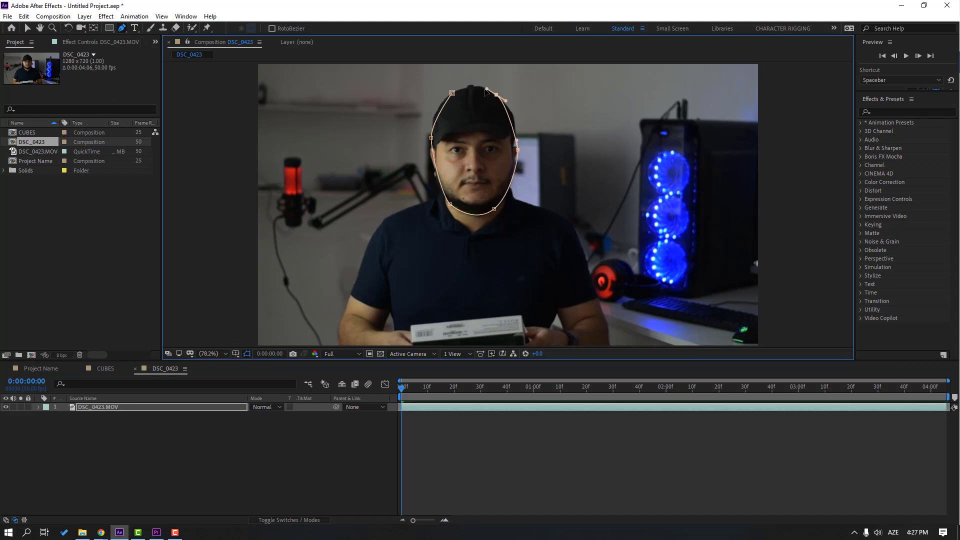
click(452, 93)
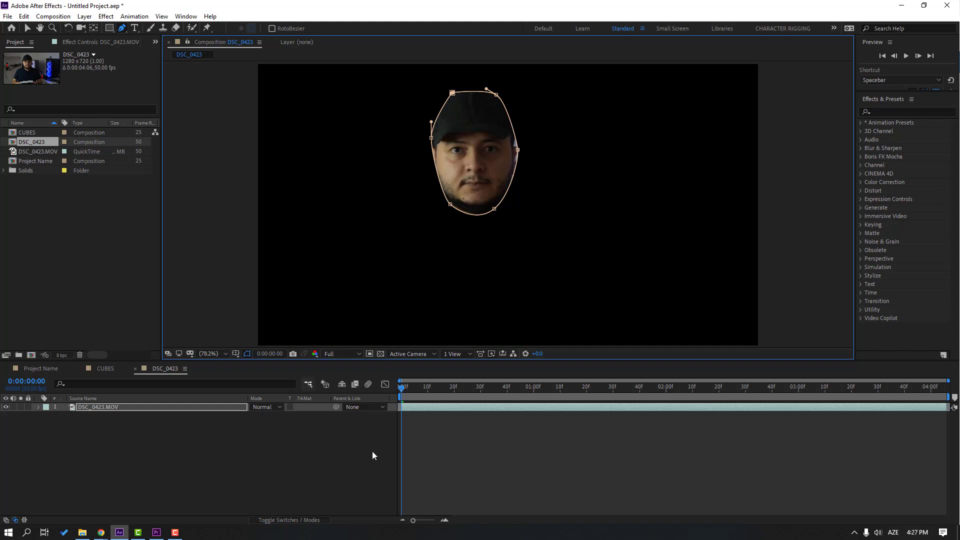
Step: Scrub the first frames of the masked footage and expand the DSC_0423.MOV layer to show Mask 1's properties
drag(413, 394, 410, 397)
click(93, 410)
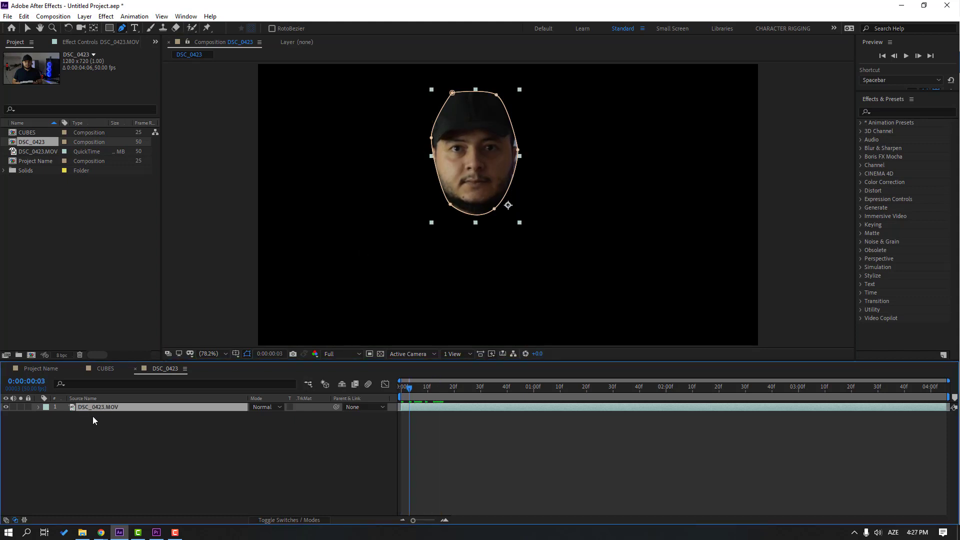
click(38, 408)
click(55, 425)
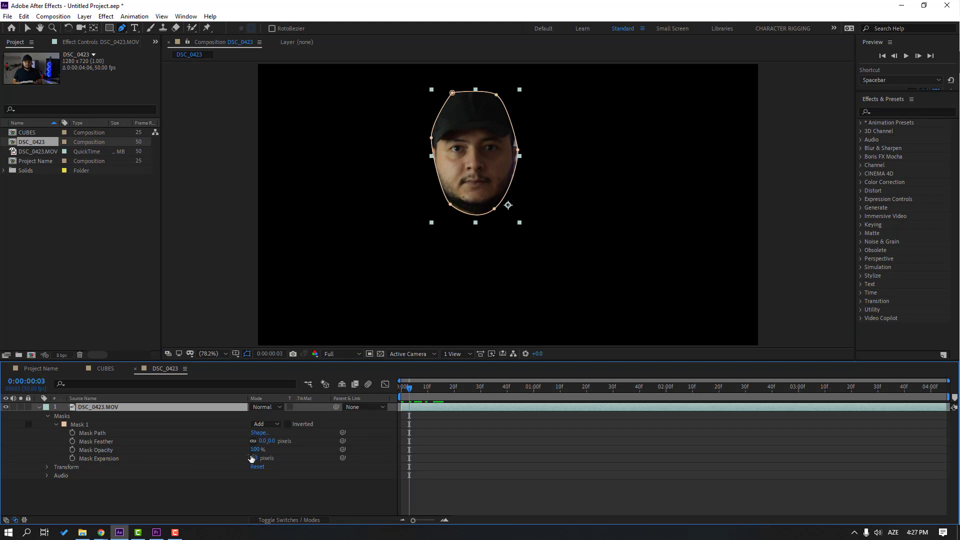
Step: Switch Mask 1's inversion on and off repeatedly to compare both results, leaving the mask not inverted
click(287, 424)
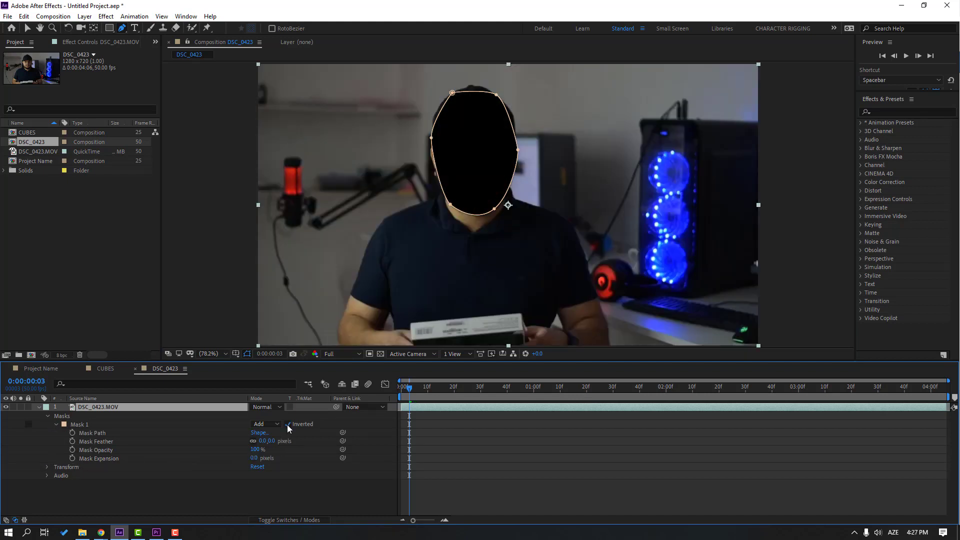
click(287, 424)
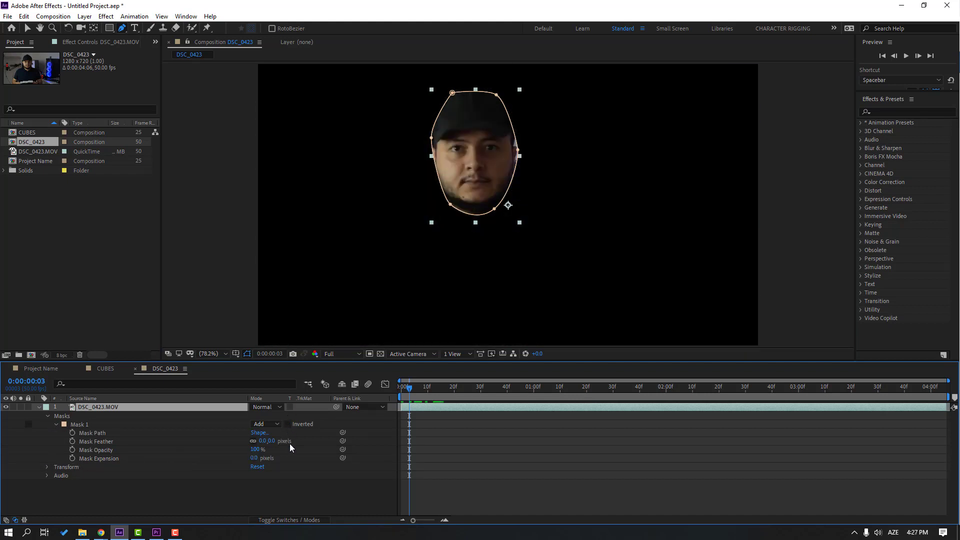
click(288, 424)
click(288, 425)
click(287, 425)
click(288, 425)
click(288, 425)
click(287, 425)
Step: Track Mask 1 forward through the footage, starting from the first frame
click(402, 388)
click(79, 426)
right_click(82, 424)
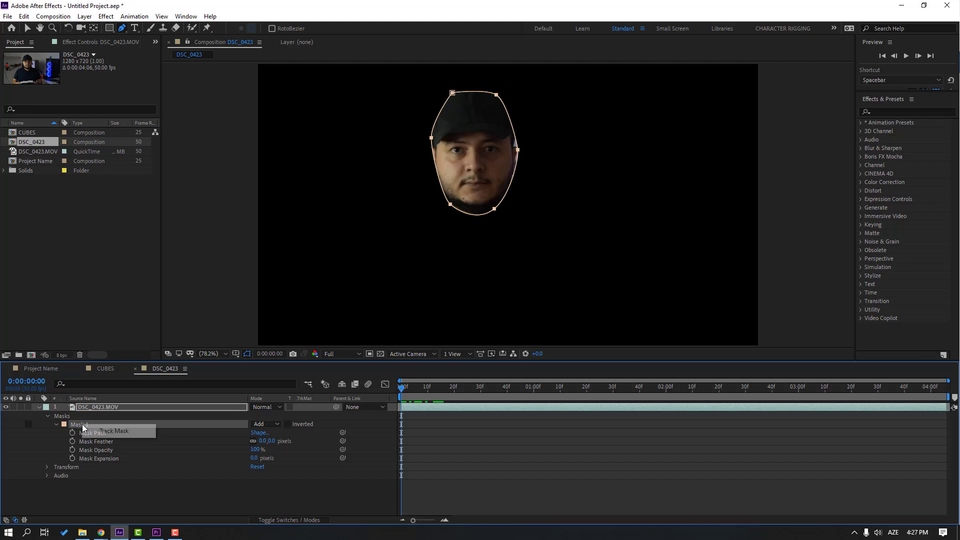
click(128, 431)
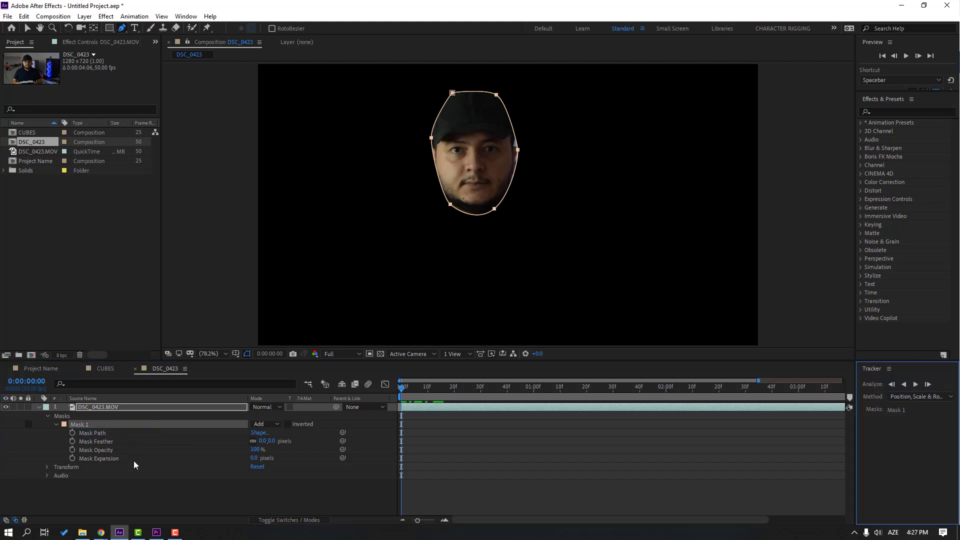
click(917, 385)
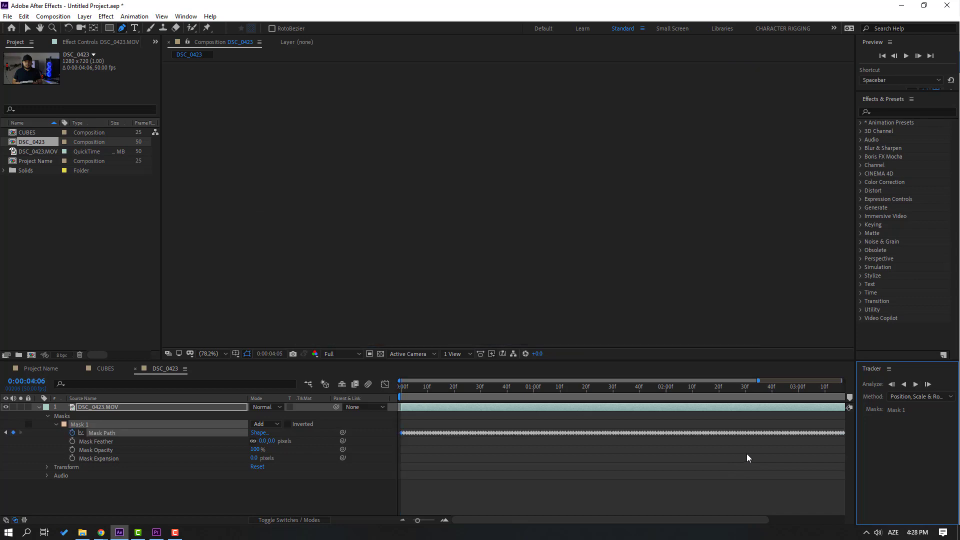
Step: Fit the whole clip in the timeline and play the tracked head mask from the start
click(717, 398)
key(minus)
key(Home)
key(space)
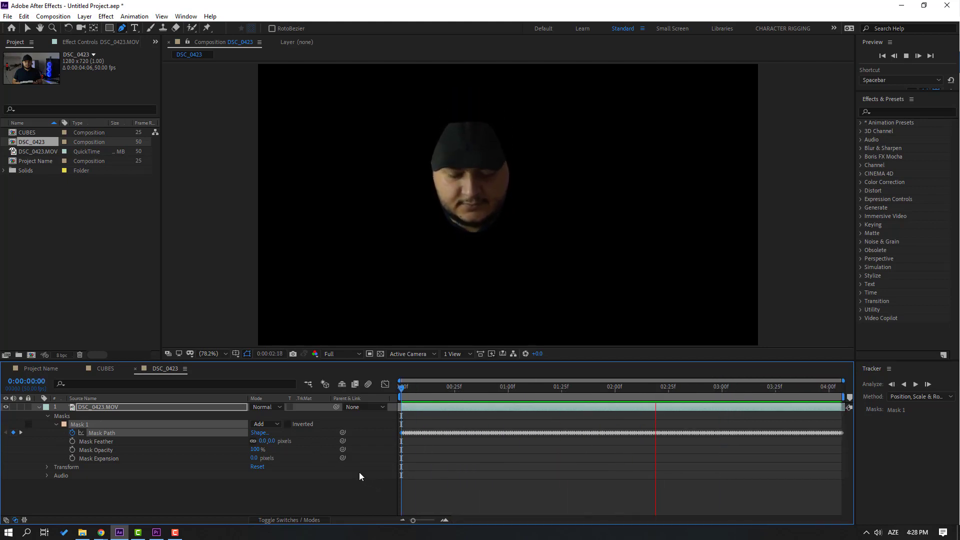
click(690, 387)
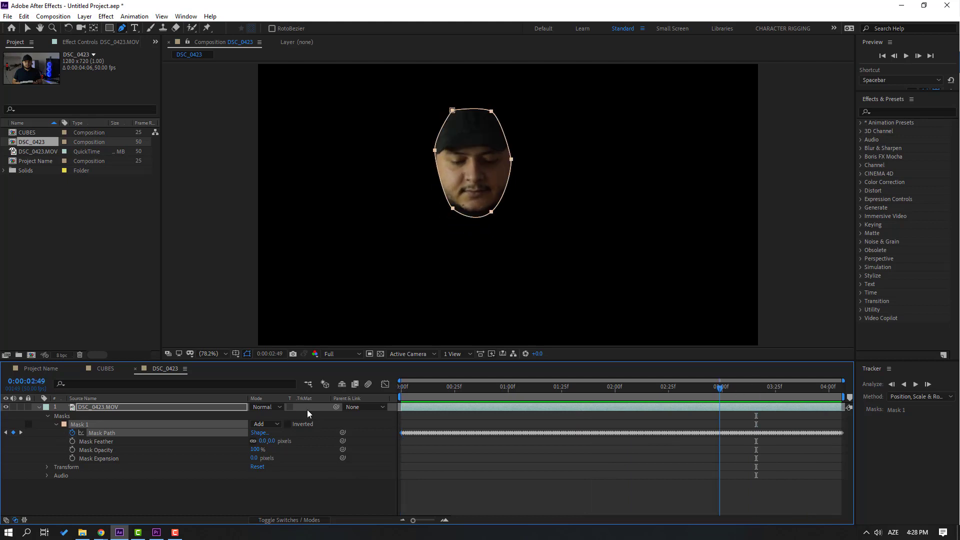
Step: Switch to Premiere Pro and draw a closed free-form opacity mask around the man's head on the DSC_0423.MOV clip
click(159, 534)
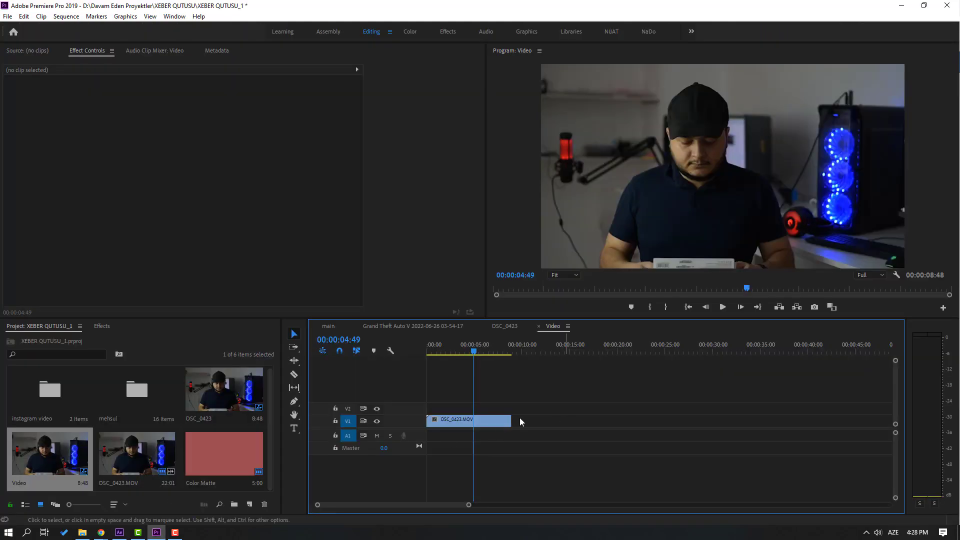
click(458, 421)
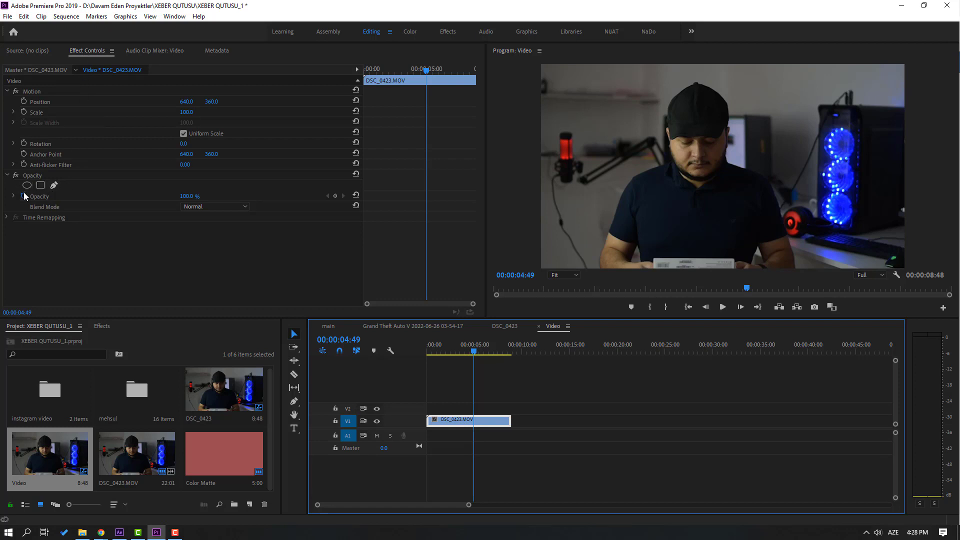
click(54, 185)
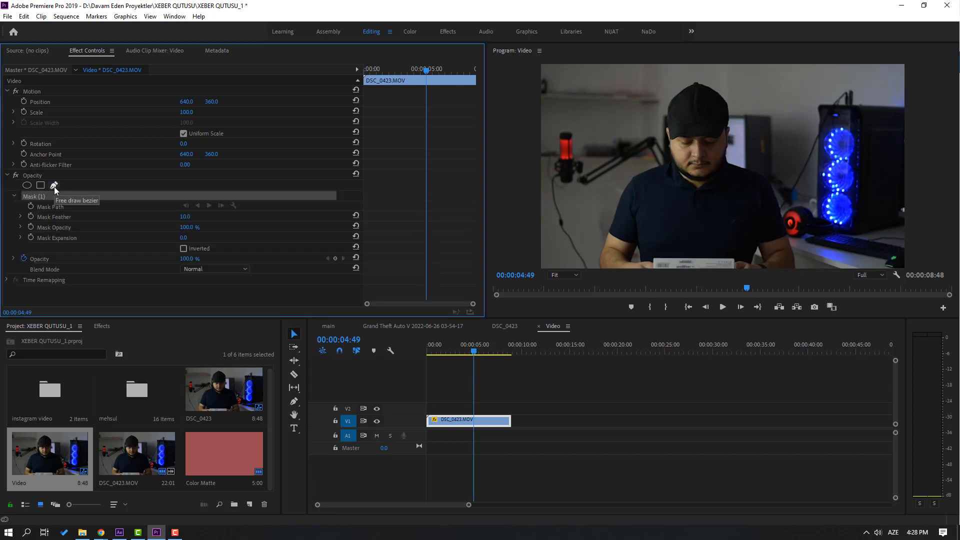
click(685, 88)
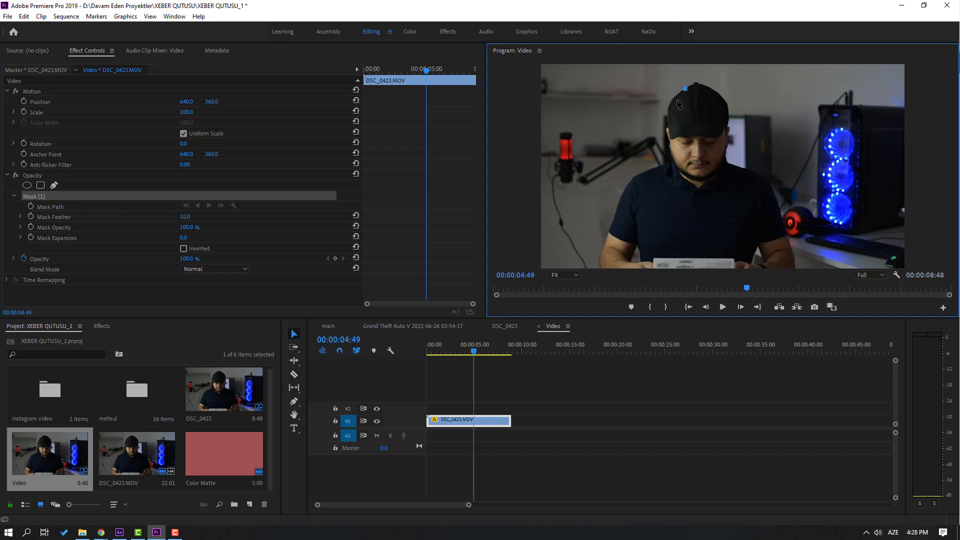
click(668, 118)
click(667, 131)
click(671, 156)
click(675, 162)
click(679, 169)
click(697, 179)
click(704, 181)
click(725, 156)
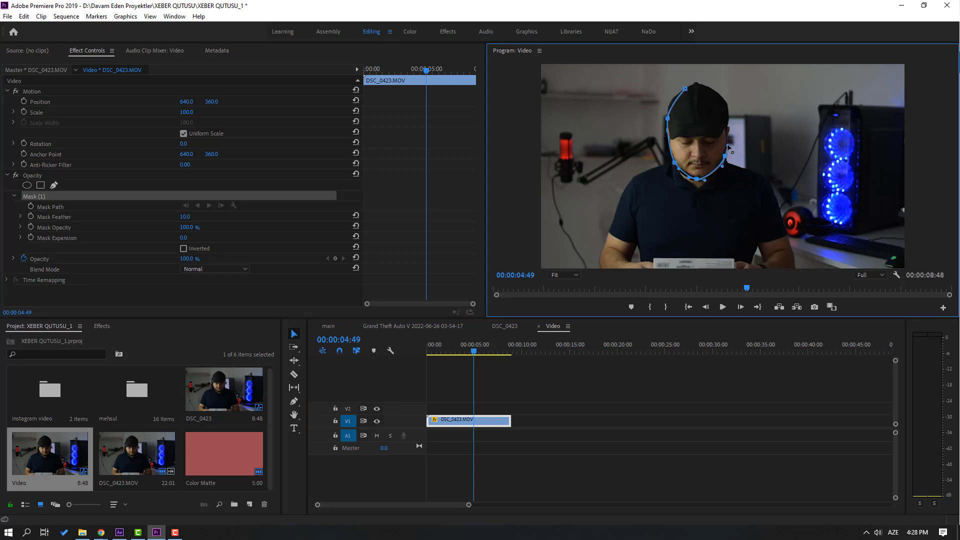
click(727, 107)
click(704, 87)
click(686, 89)
Step: Try inverting the opacity mask and changing its feather, and restore both settings
mouse_move(470, 350)
mouse_down()
mouse_move(450, 350)
mouse_move(472, 350)
mouse_up()
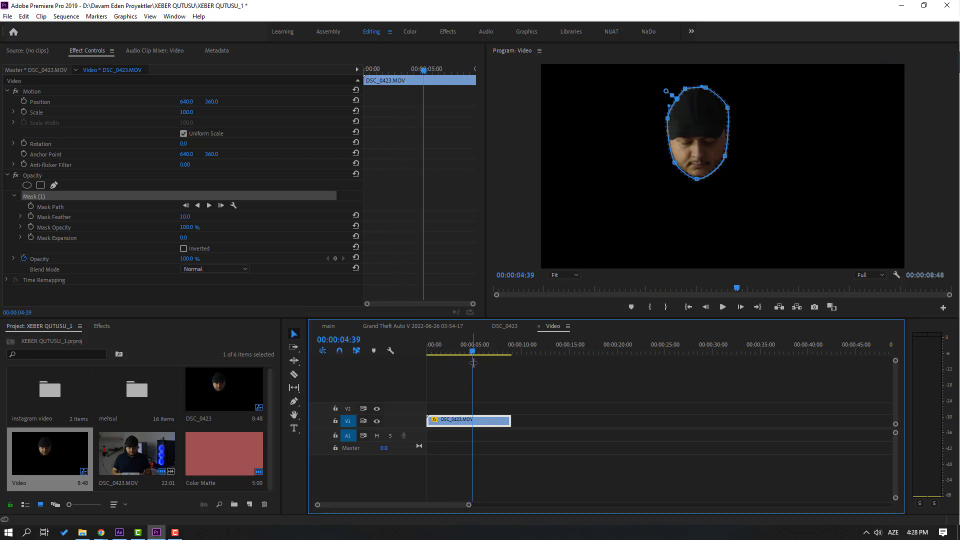
click(184, 249)
click(183, 249)
drag(187, 218, 211, 227)
key(ctrl+z)
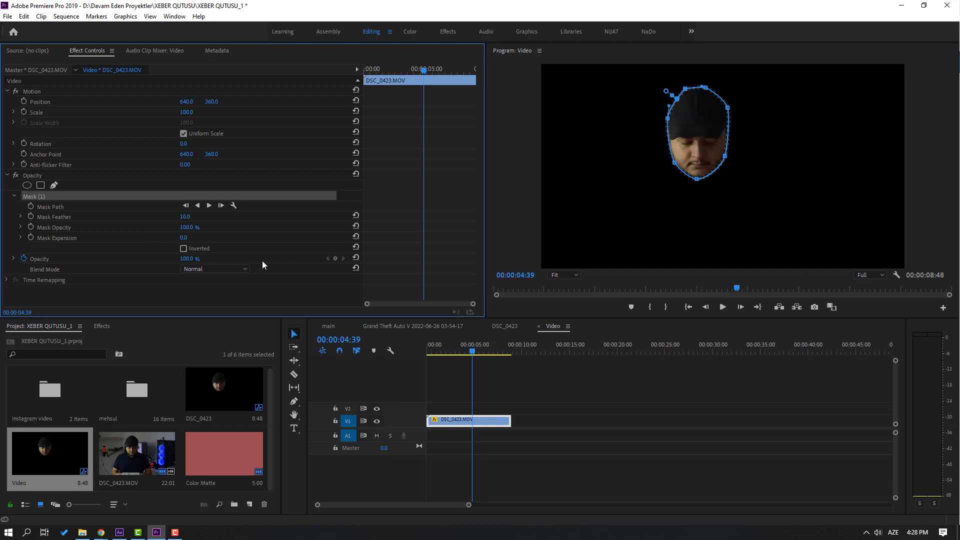
Step: Track the opacity mask forward from the start of the clip, and play the tracked result
drag(469, 348, 395, 355)
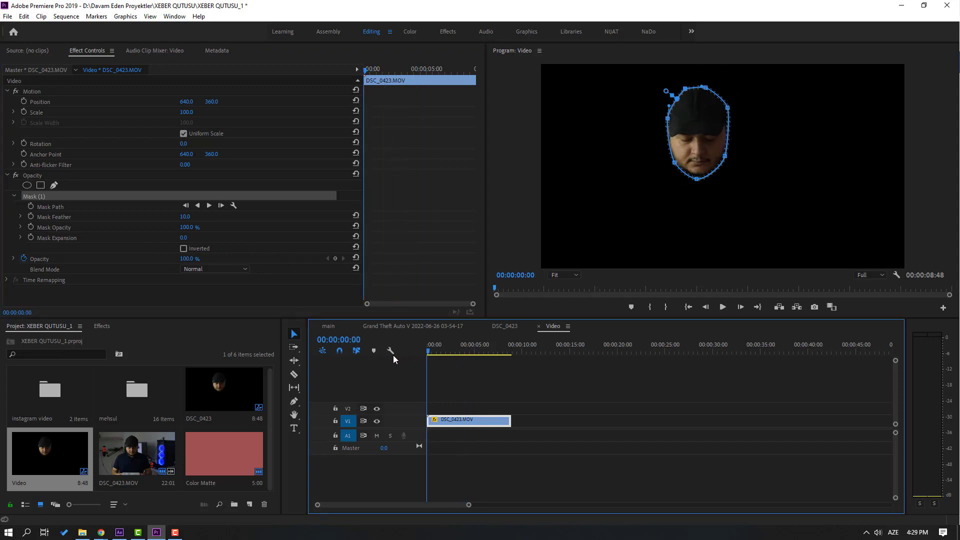
click(209, 206)
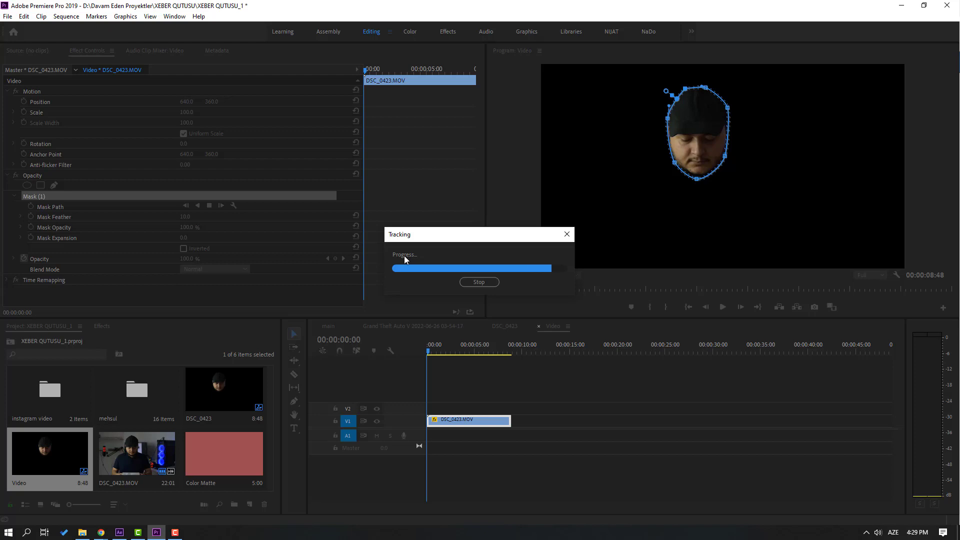
drag(508, 352, 403, 358)
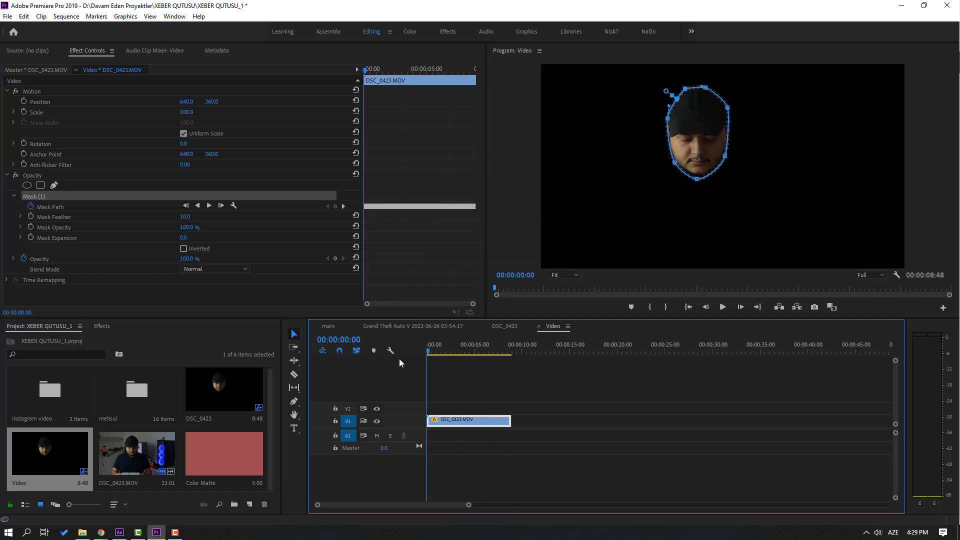
click(723, 307)
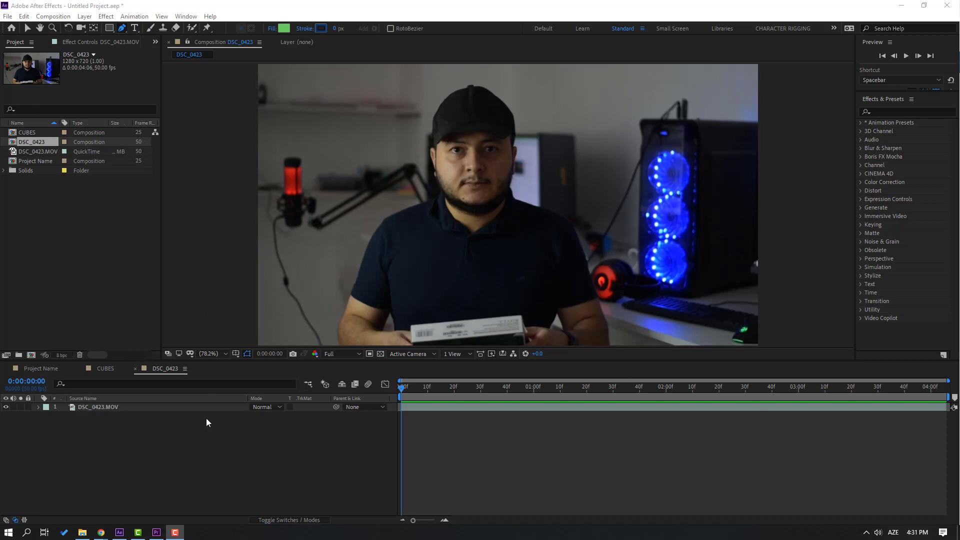
Step: Return to After Effects and send the DSC_0423 composition to the Adobe Media Encoder queue
click(125, 443)
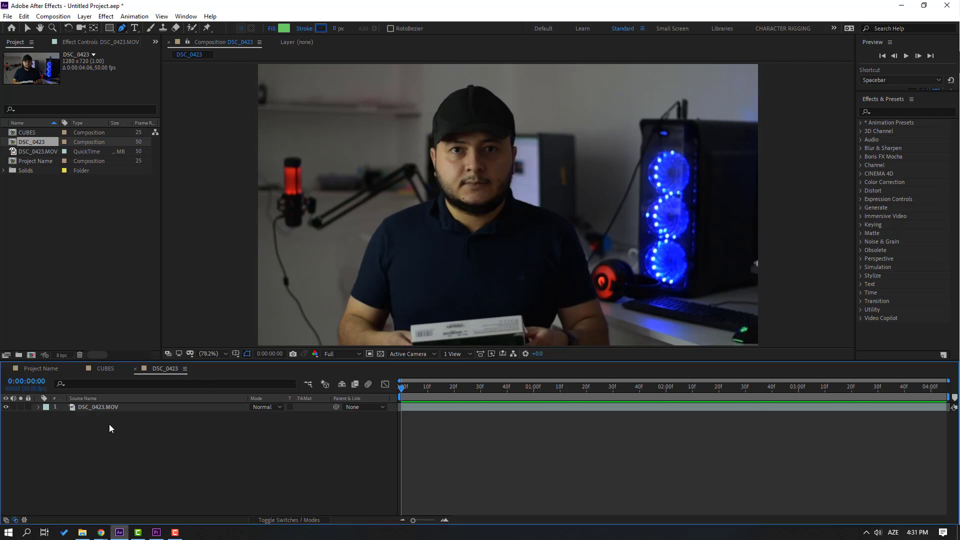
click(53, 17)
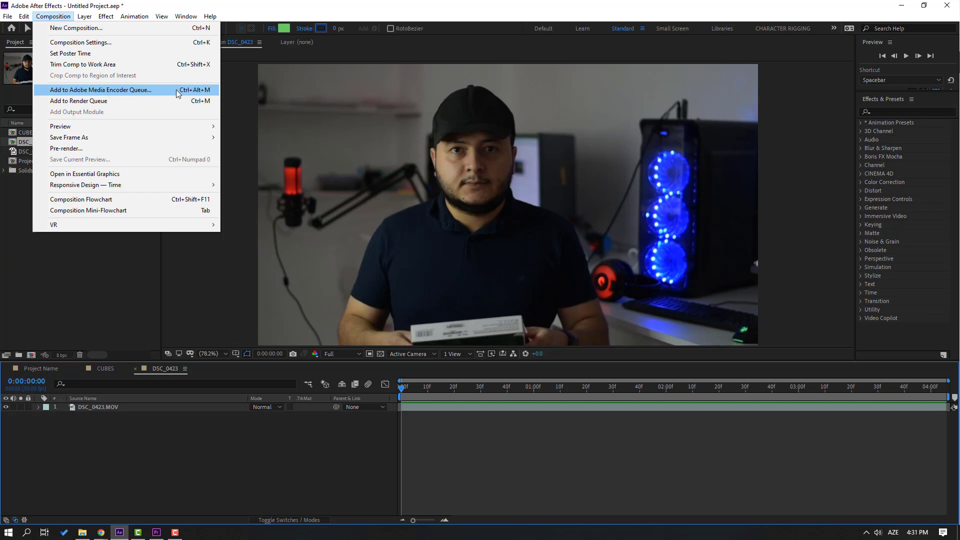
click(206, 95)
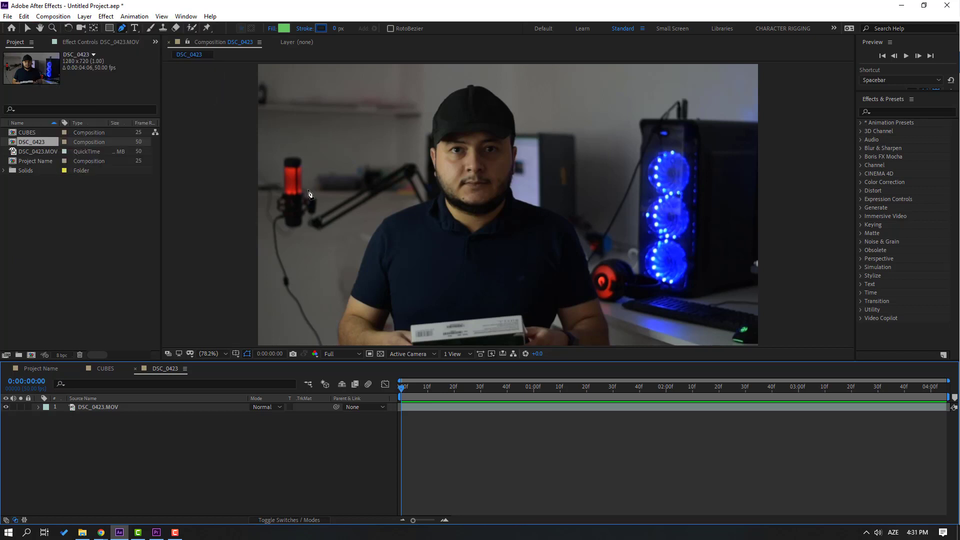
click(28, 29)
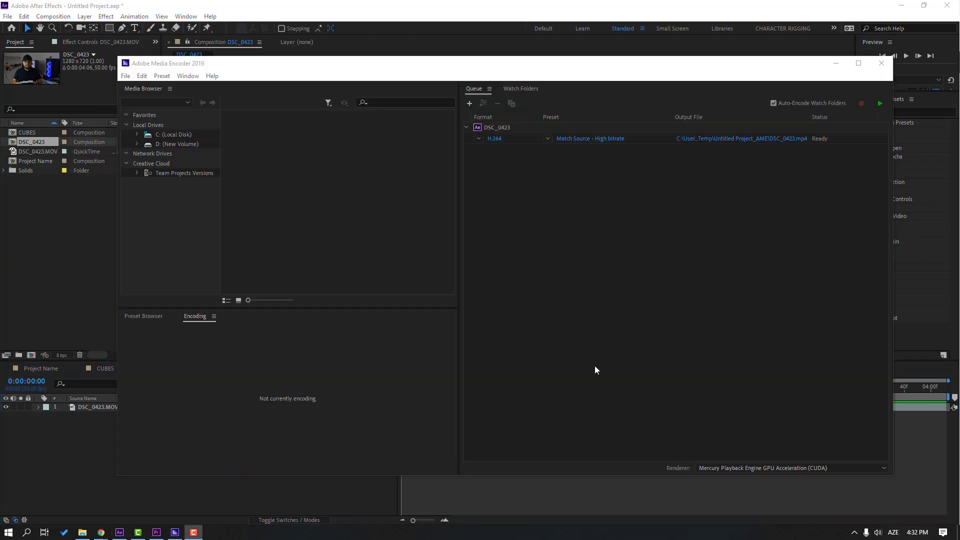
Step: Look through the H.264 presets, keeping Match Source - High bitrate, and set the output file to RENDER on the Desktop
click(547, 139)
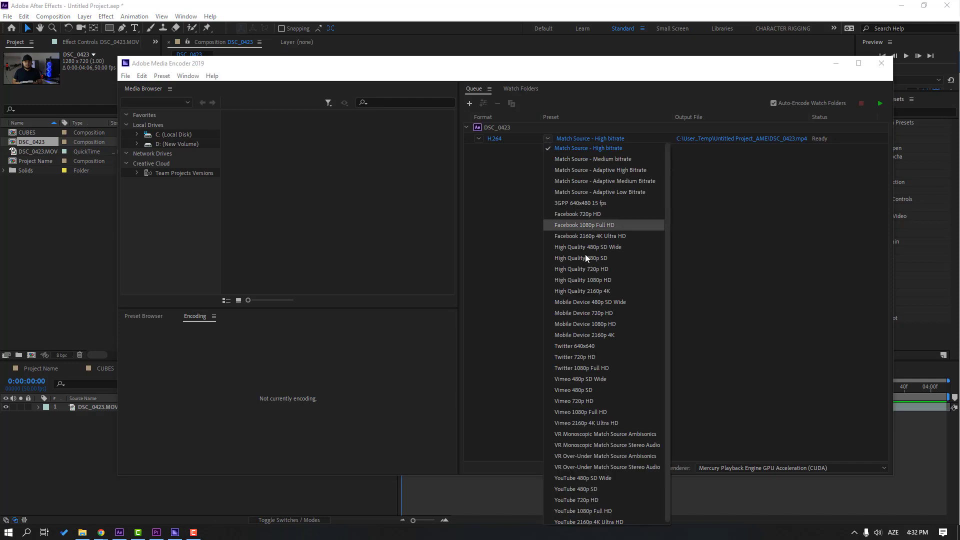
click(698, 161)
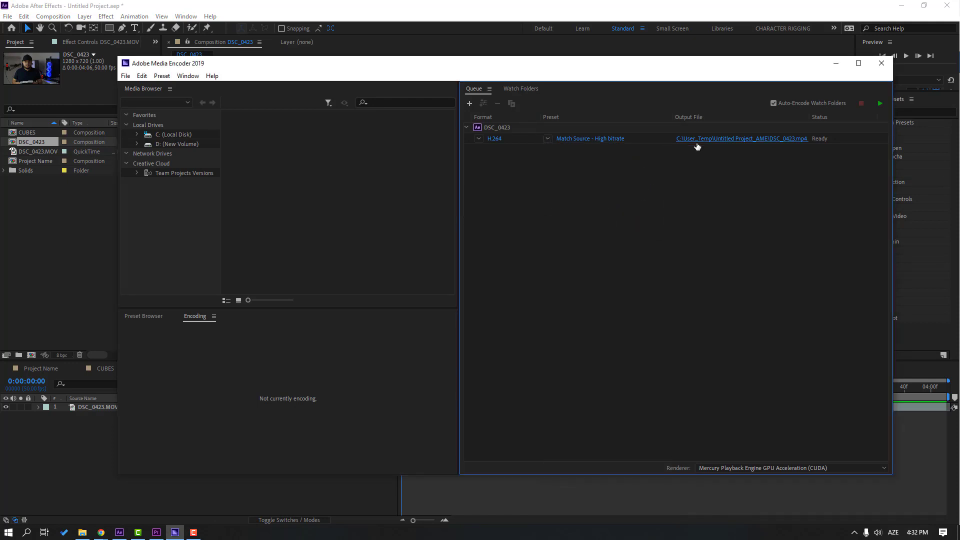
click(694, 143)
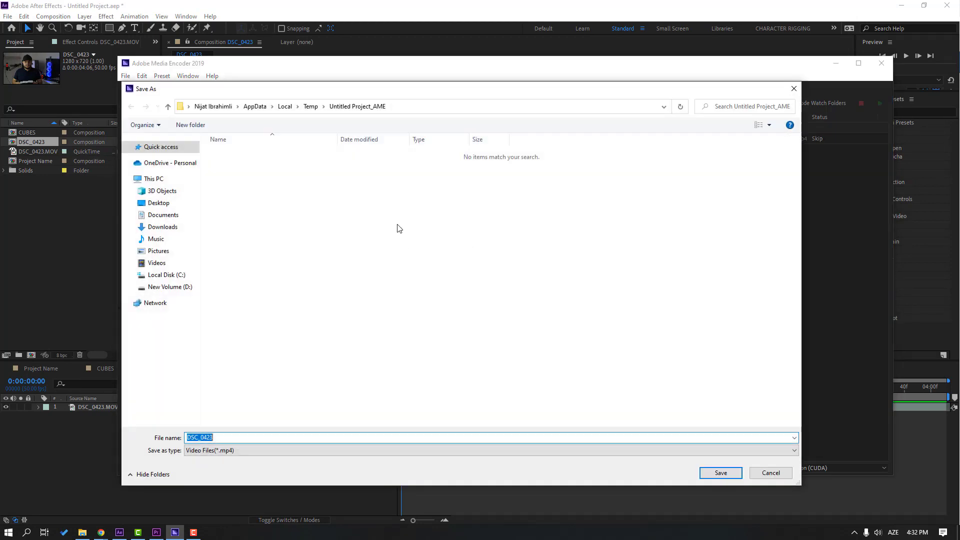
click(156, 203)
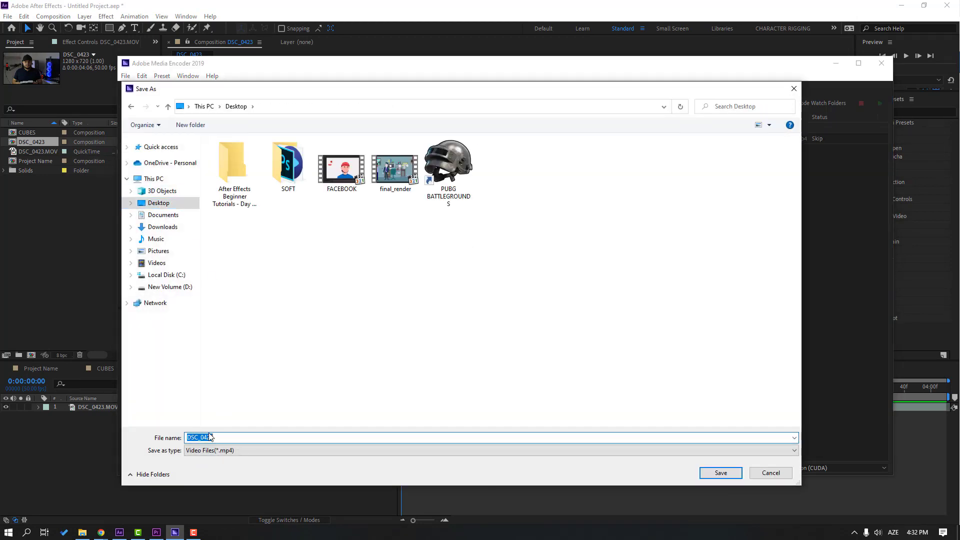
text(RENDER)
key(Return)
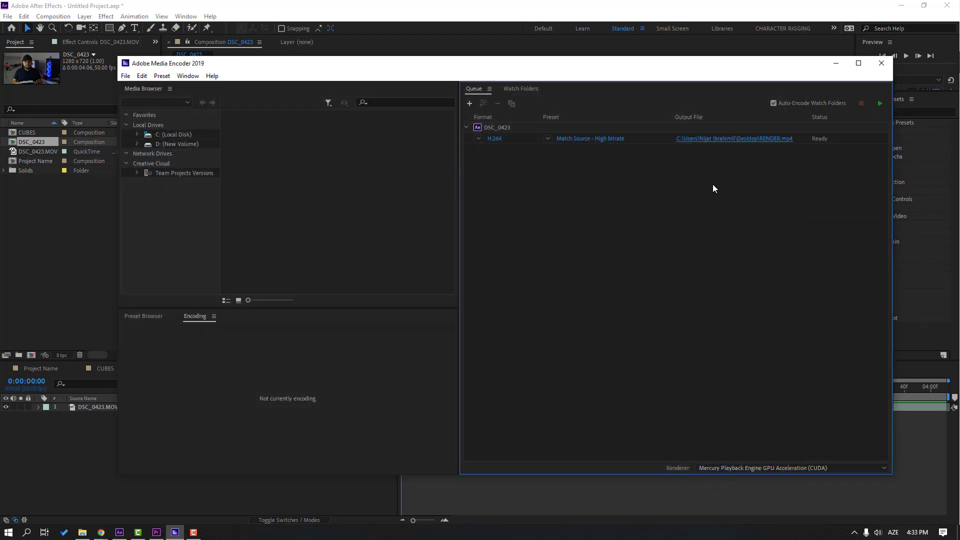
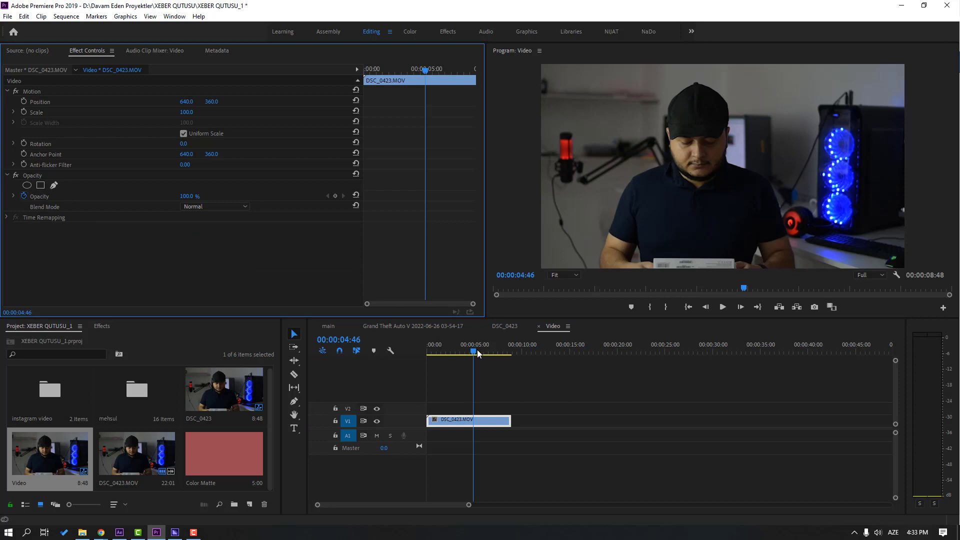
Step: Mark the Video sequence's in point at the start of the DSC_0423.MOV clip and its out point at the clip's end
drag(472, 353, 449, 353)
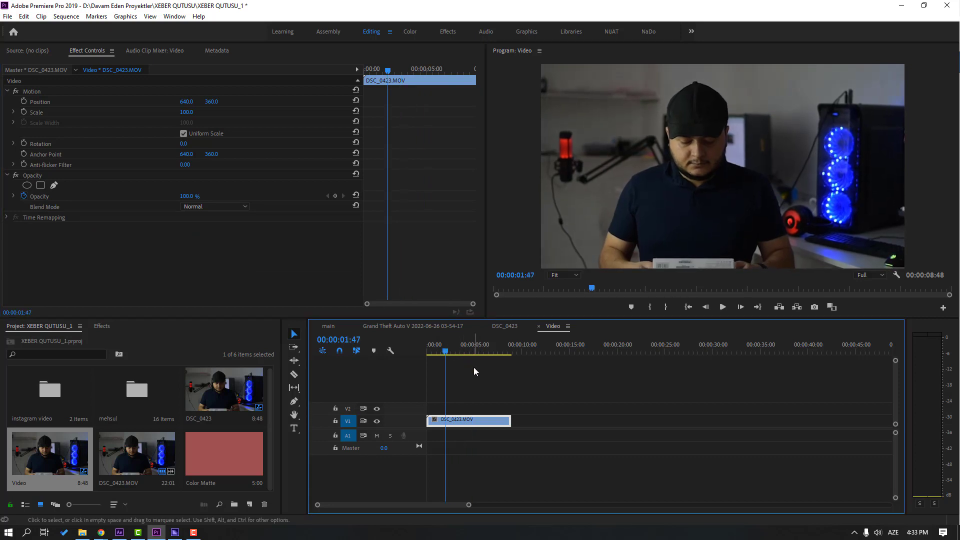
key(i)
key(ctrl+shift+i)
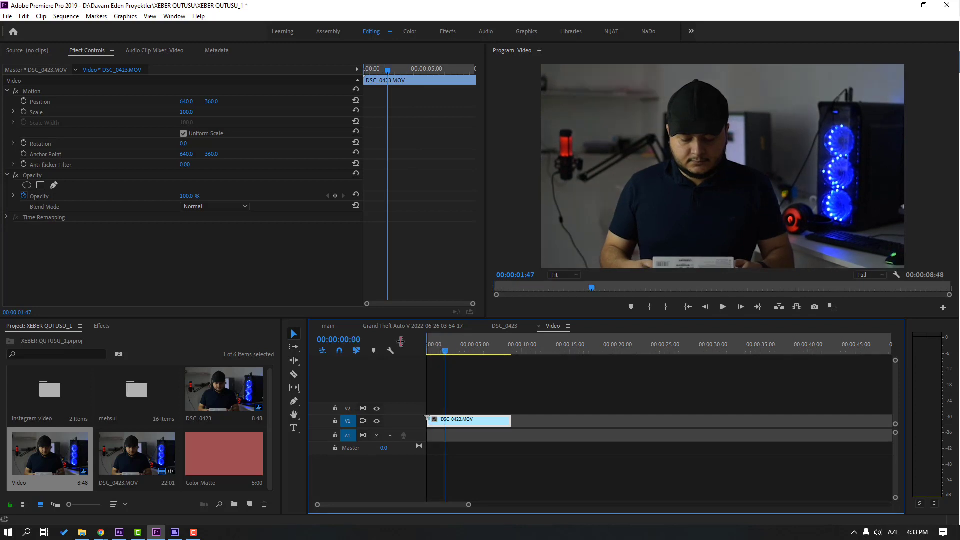
drag(445, 350, 510, 351)
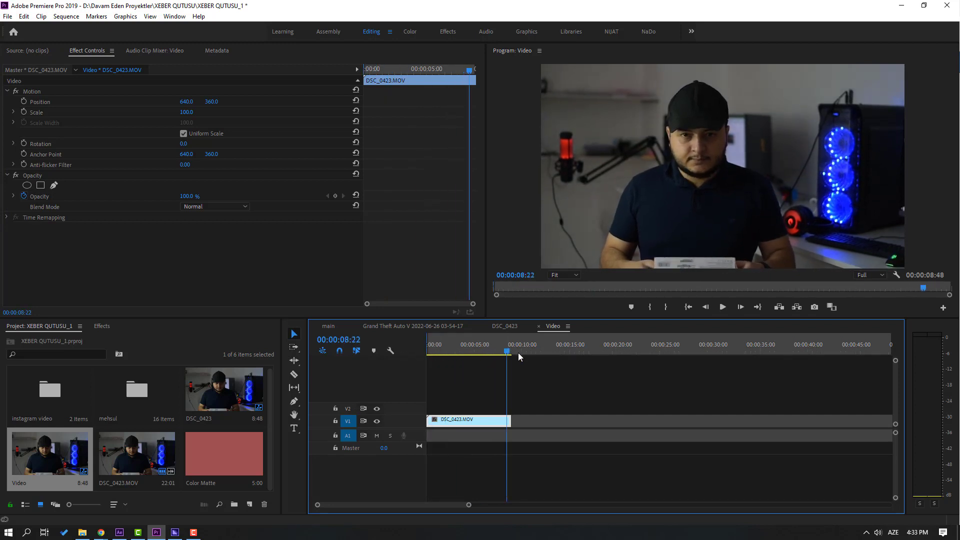
key(o)
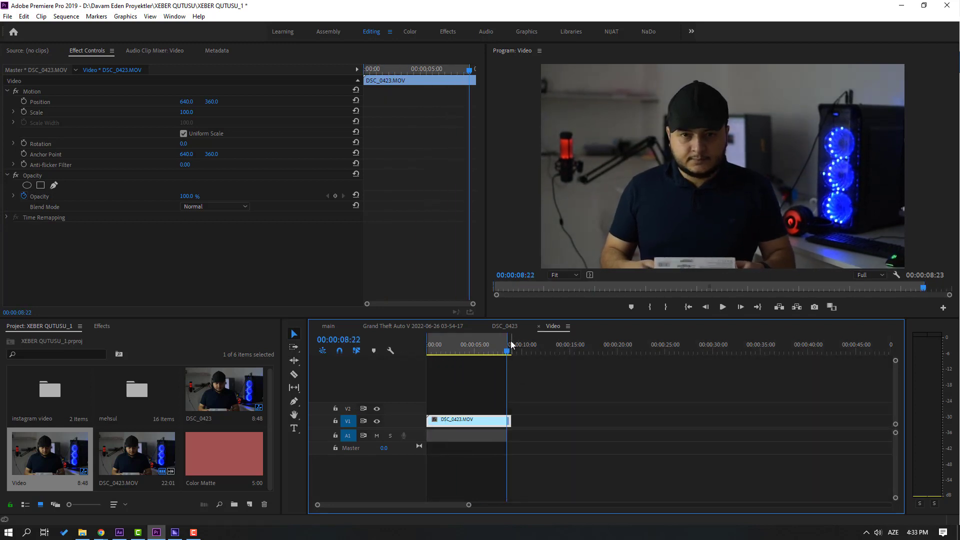
key(ctrl+shift+o)
mouse_move(510, 354)
mouse_down()
mouse_move(467, 354)
mouse_move(482, 353)
mouse_up()
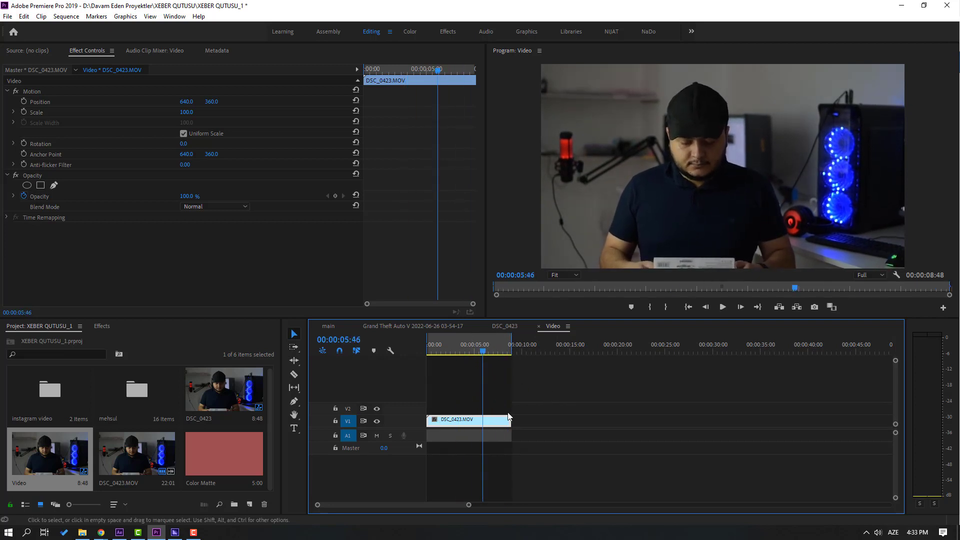
Step: Open the media export settings for the Video sequence, using the H.264 format and the Match Source - High bitrate preset
click(527, 398)
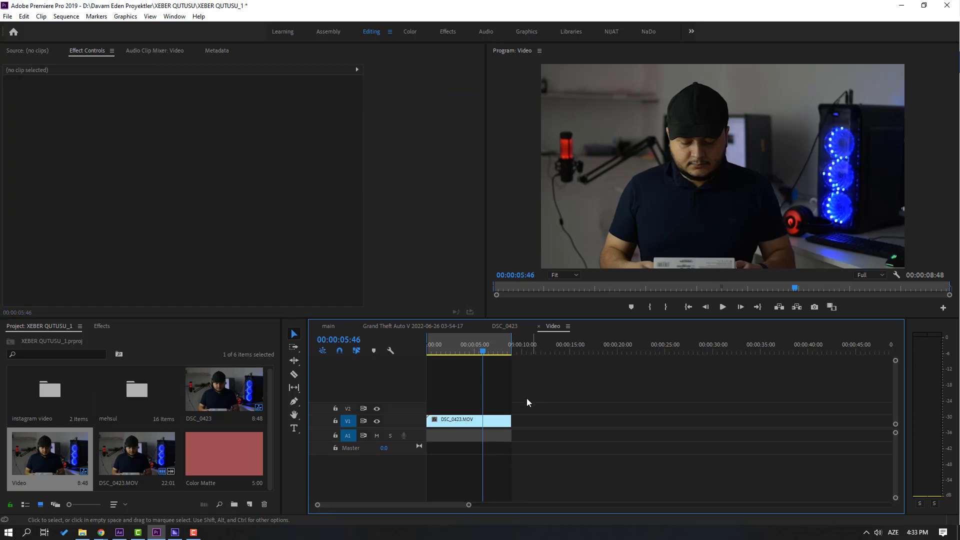
click(461, 422)
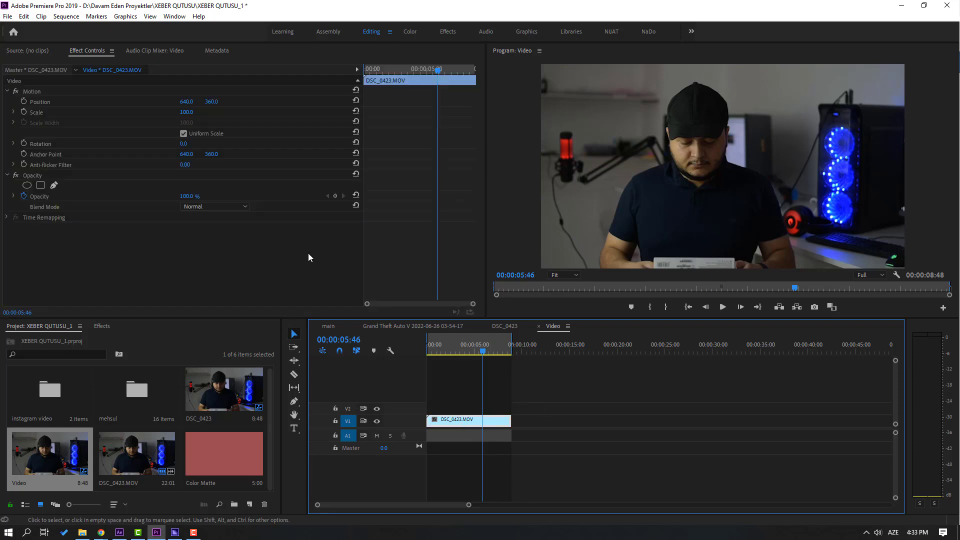
click(8, 16)
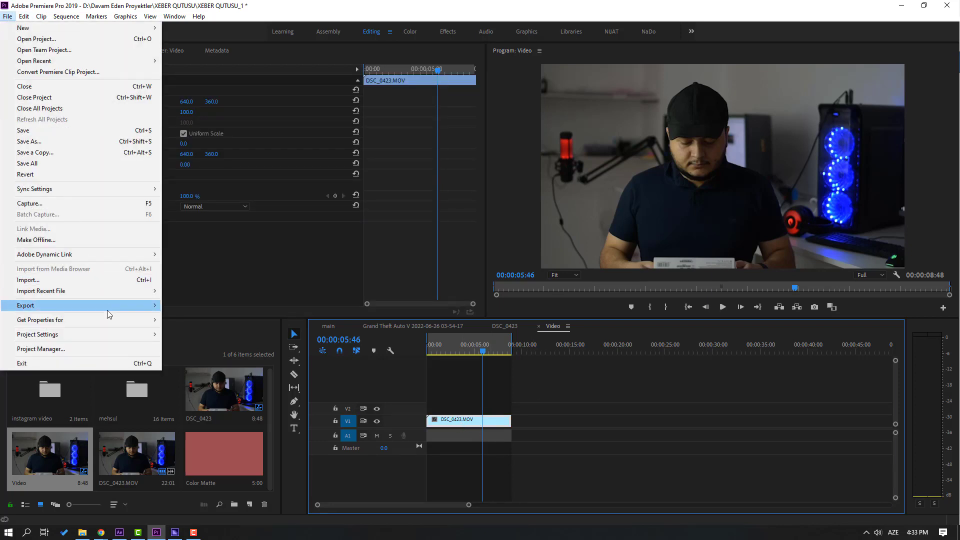
mouse_move(113, 306)
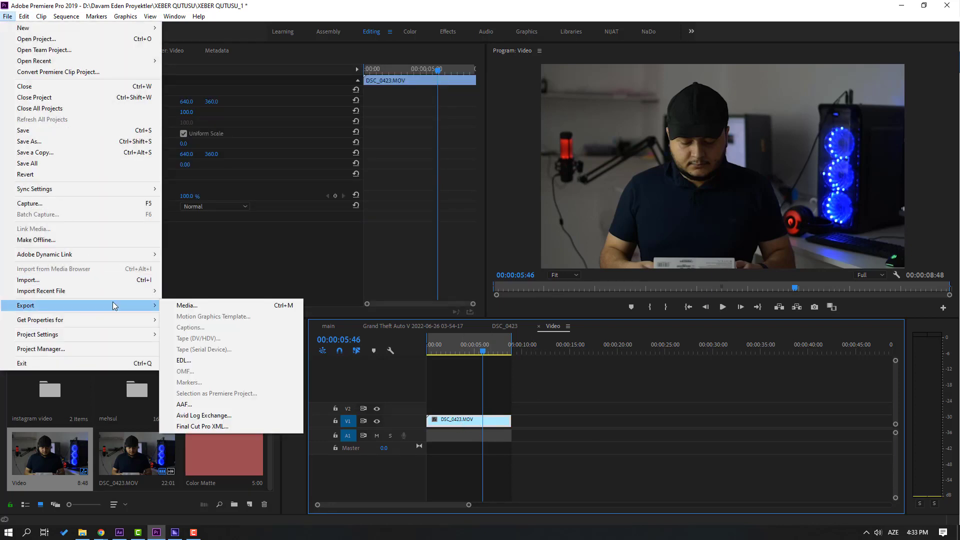
click(288, 307)
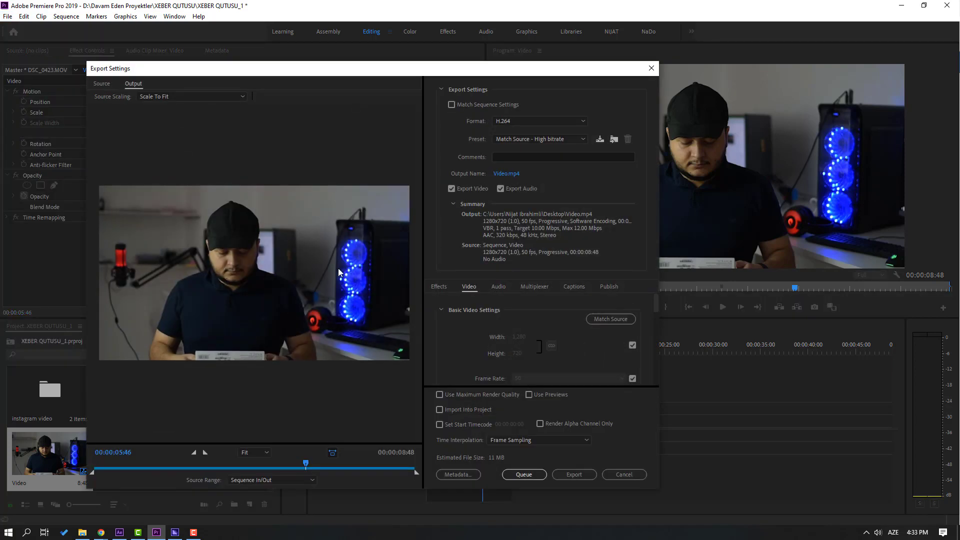
click(520, 120)
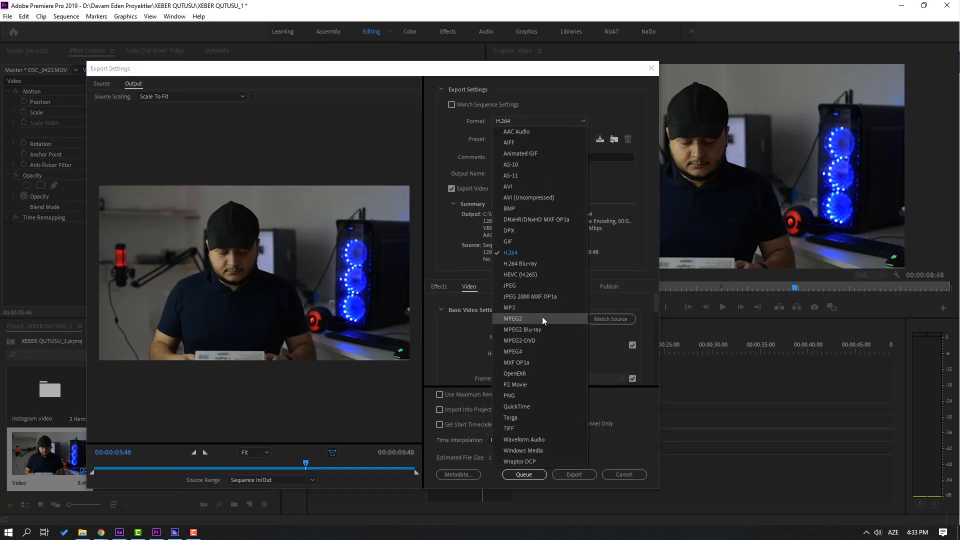
click(539, 254)
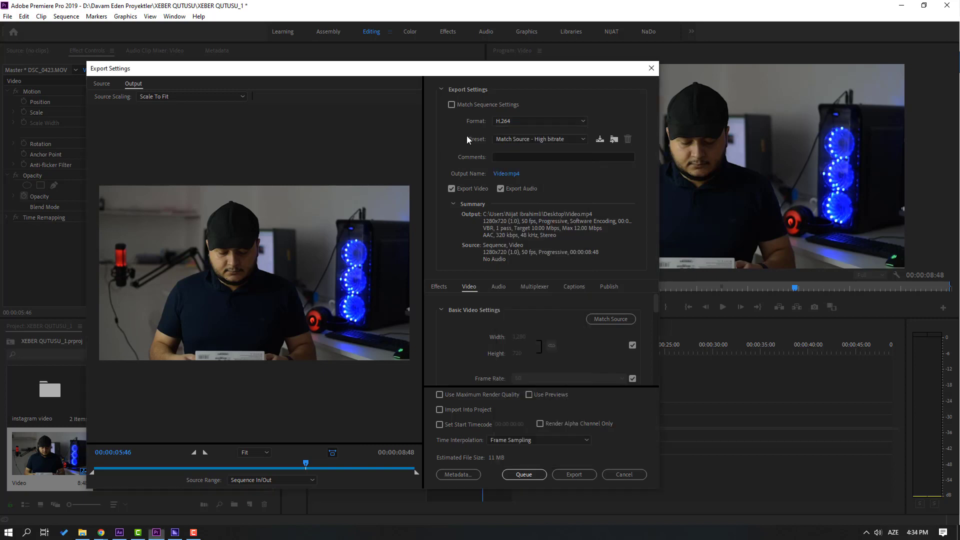
click(550, 139)
click(543, 150)
drag(656, 309, 657, 337)
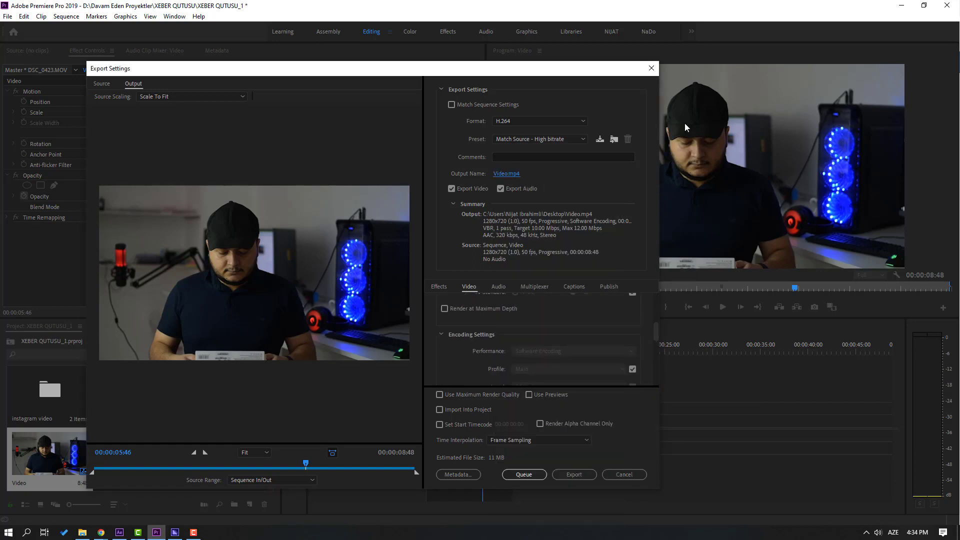
Step: Set the export's output file to render on the Desktop
click(504, 174)
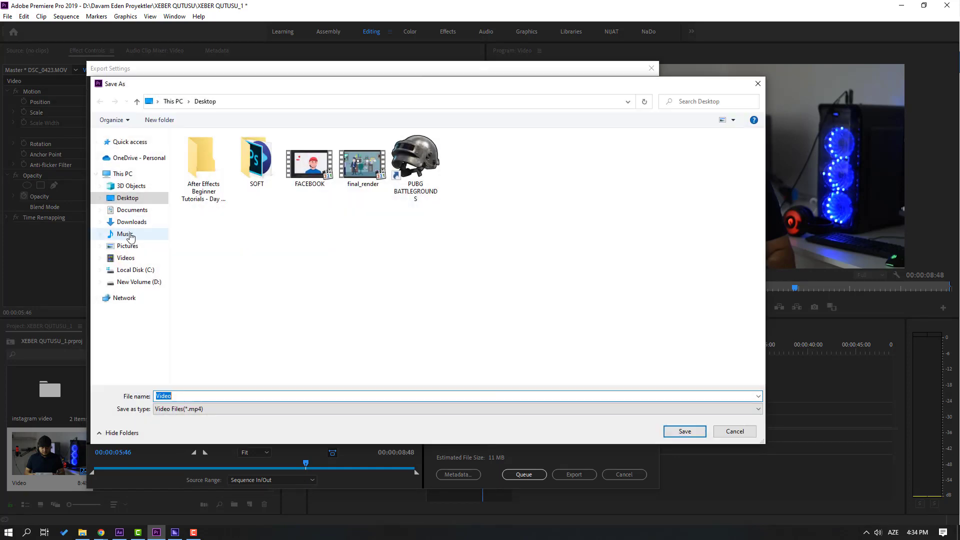
double_click(208, 396)
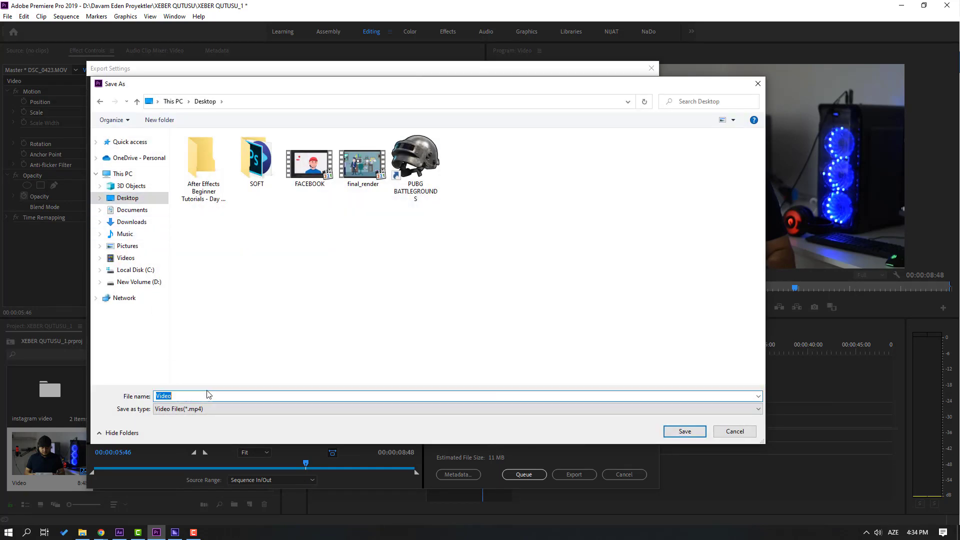
text(render)
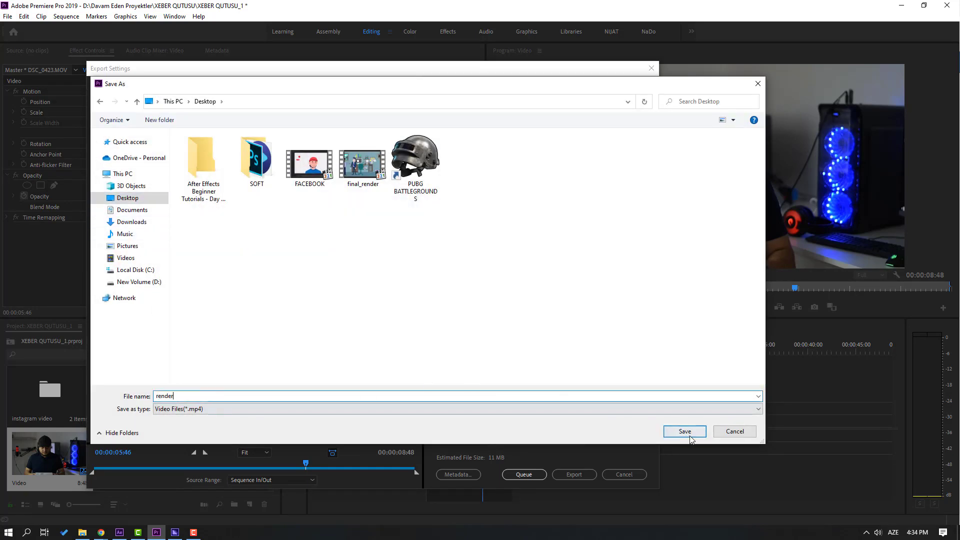
click(673, 429)
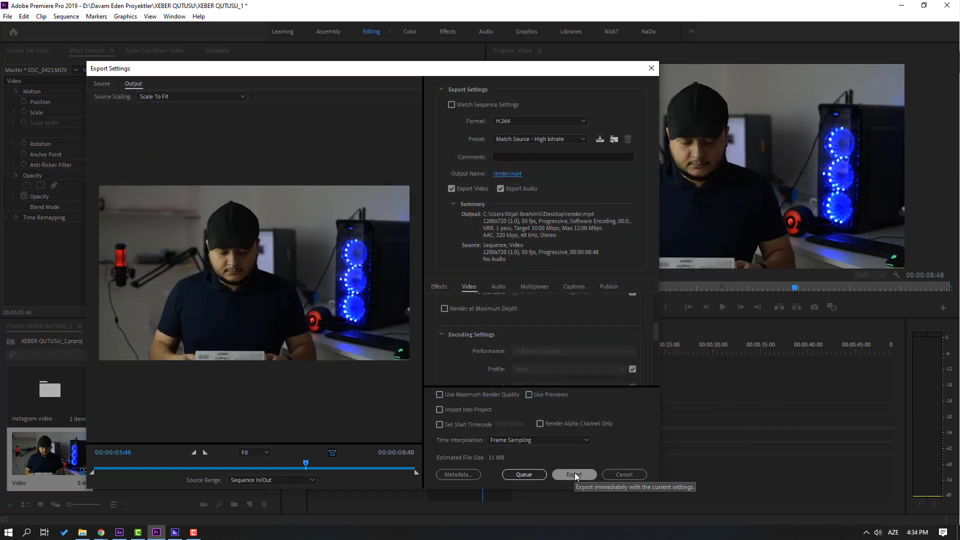
Step: Send the Video sequence to the Adobe Media Encoder queue, and select the DSC_0423 and Video entries in turn
click(523, 476)
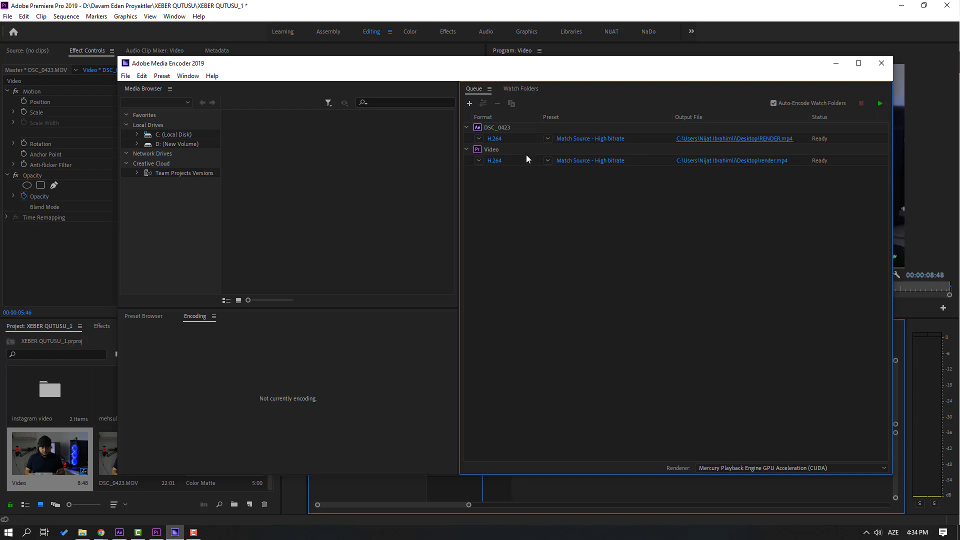
click(500, 128)
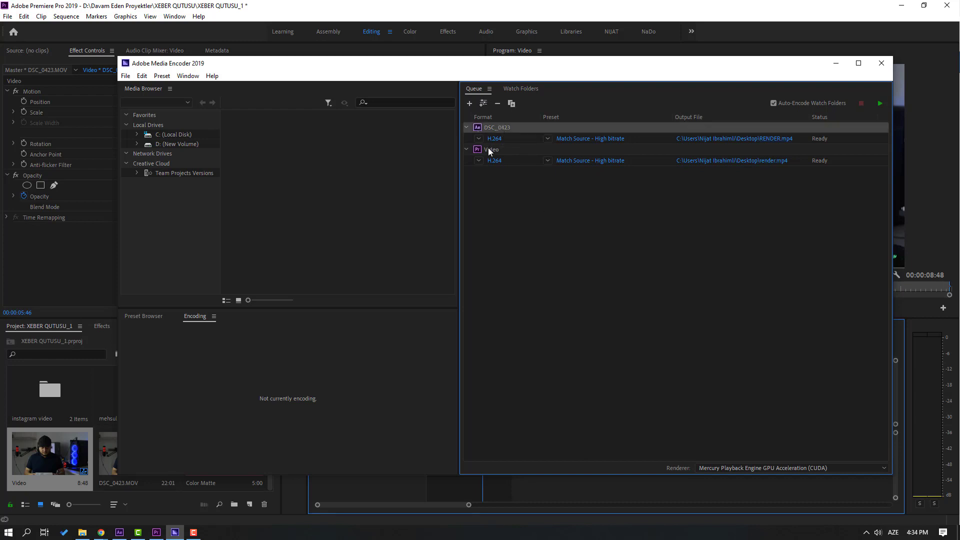
click(492, 150)
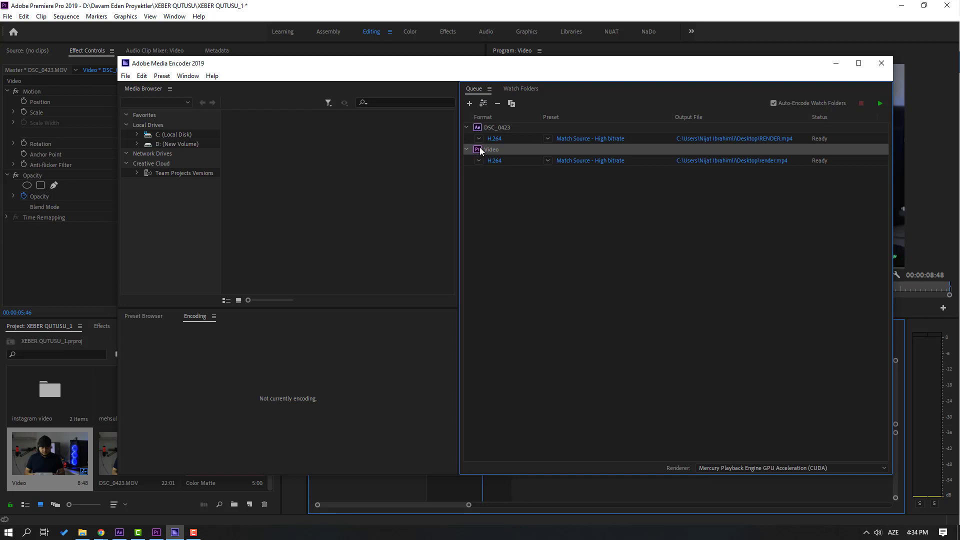